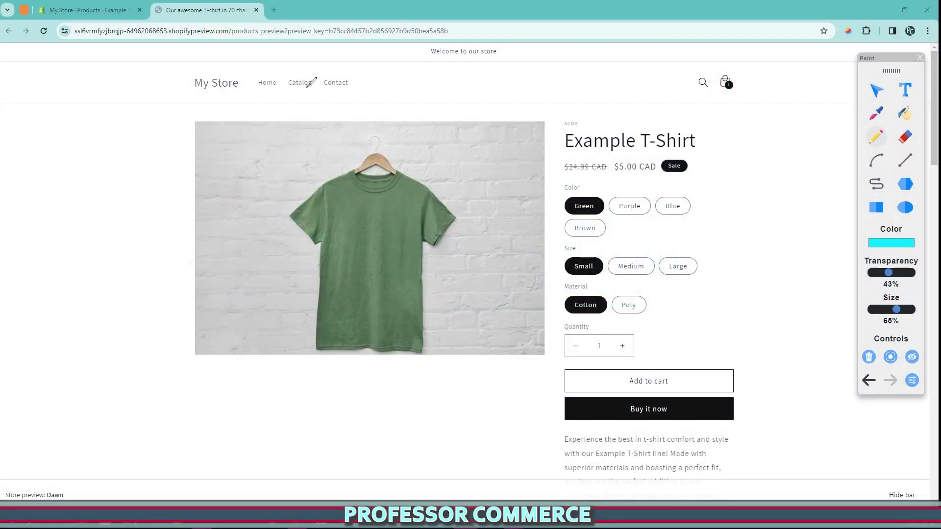
On the product page, underline the Add to cart and Buy it now buttons
{"action": "scroll", "coordinate": [414, 175], "scroll_direction": "down", "scroll_amount": 5}
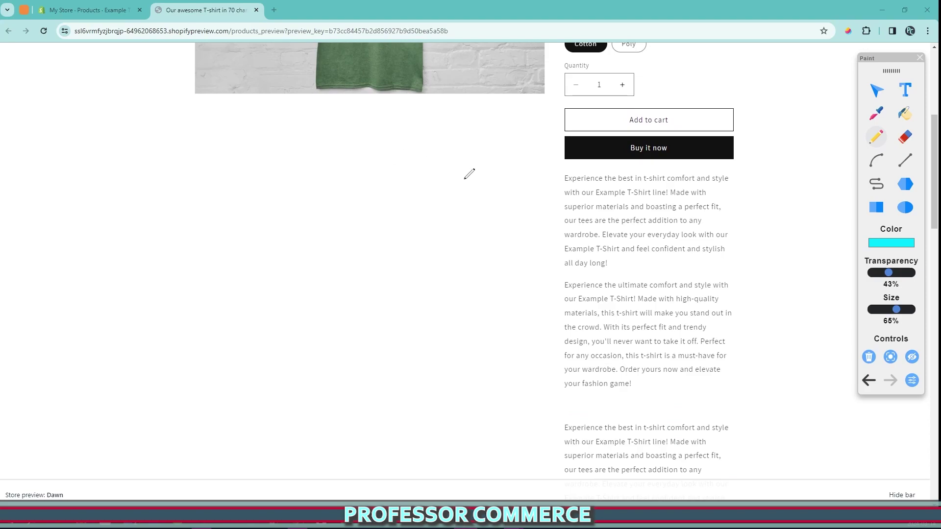
{"action": "scroll", "coordinate": [519, 248], "scroll_direction": "up", "scroll_amount": 5}
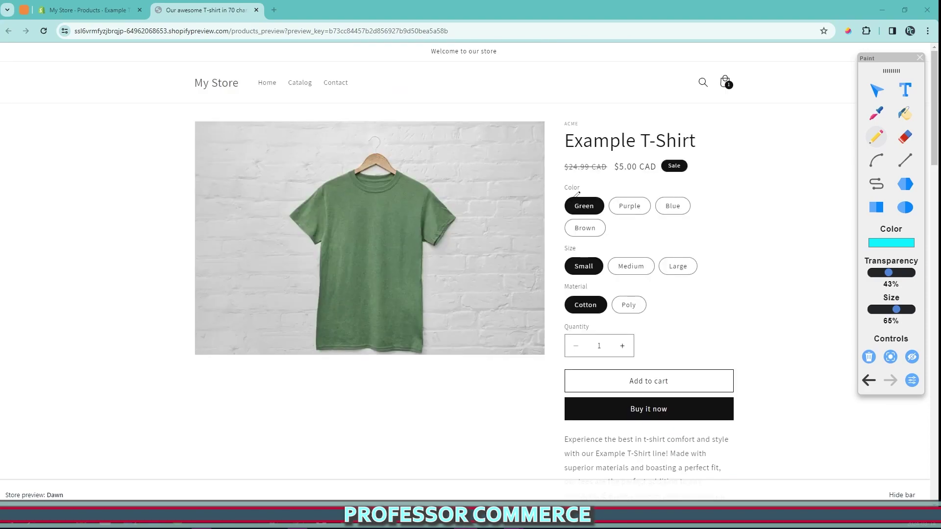
{"action": "left_click_drag", "start_coordinate": [559, 168], "coordinate": [635, 159]}
{"action": "left_click_drag", "start_coordinate": [698, 144], "coordinate": [577, 144]}
{"action": "scroll", "coordinate": [612, 245], "scroll_direction": "down", "scroll_amount": 5}
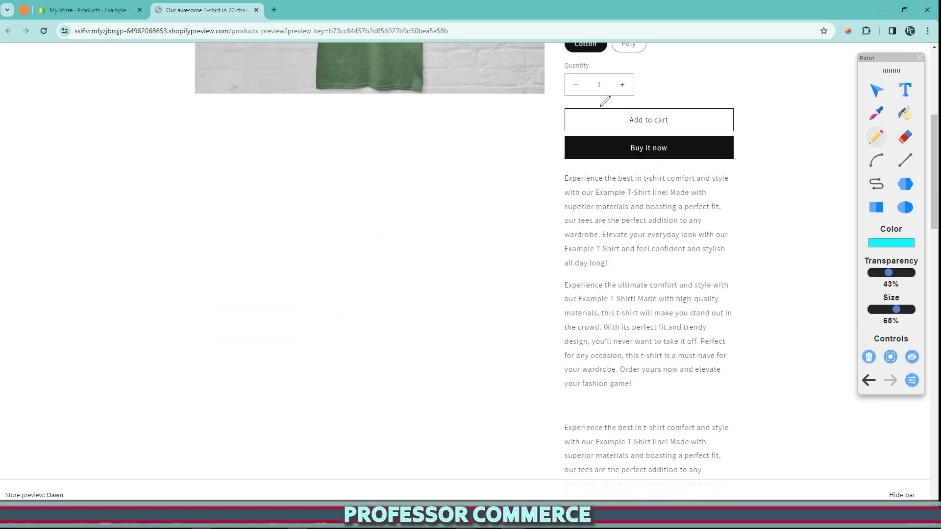
{"action": "left_click_drag", "start_coordinate": [734, 126], "coordinate": [646, 151]}
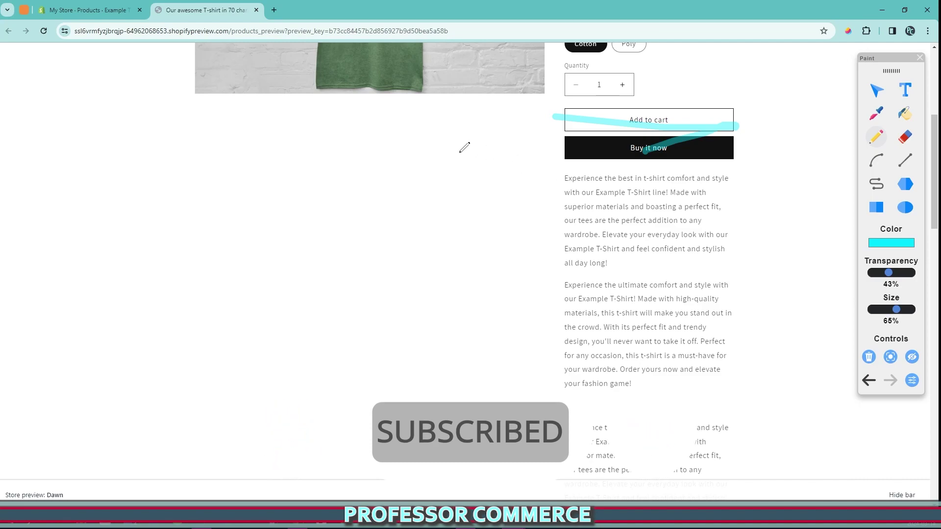
{"action": "scroll", "coordinate": [464, 147], "scroll_direction": "down", "scroll_amount": 5}
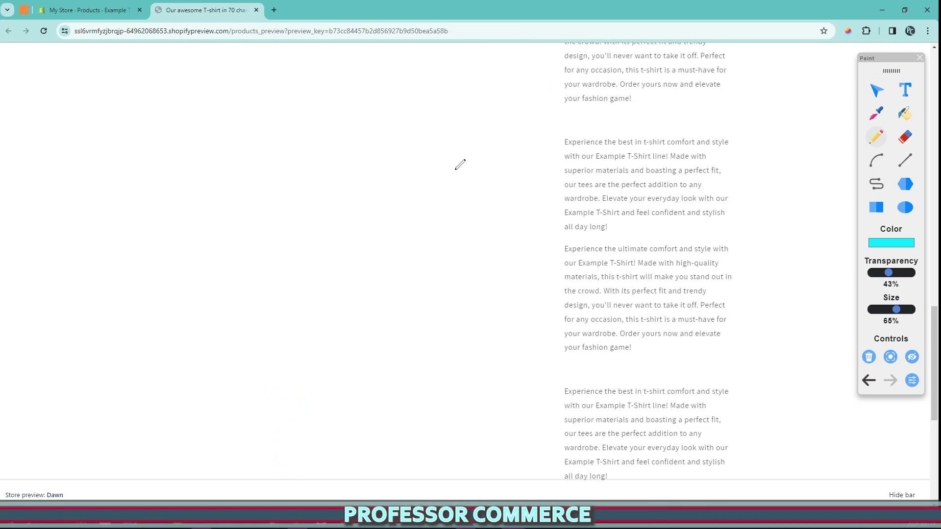
{"action": "scroll", "coordinate": [490, 171], "scroll_direction": "up", "scroll_amount": 5}
{"action": "scroll", "coordinate": [569, 245], "scroll_direction": "down", "scroll_amount": 2}
{"action": "scroll", "coordinate": [572, 261], "scroll_direction": "down", "scroll_amount": 1}
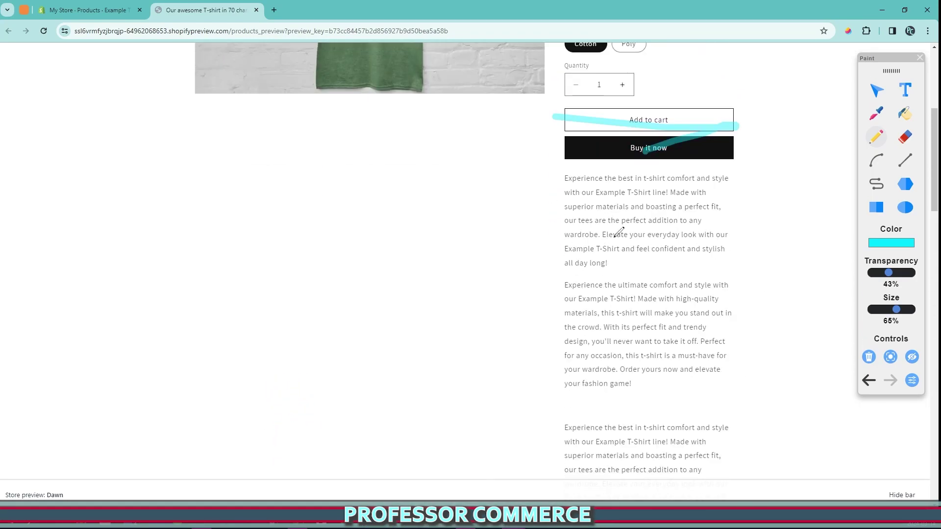
{"action": "left_click_drag", "start_coordinate": [610, 190], "coordinate": [621, 427]}
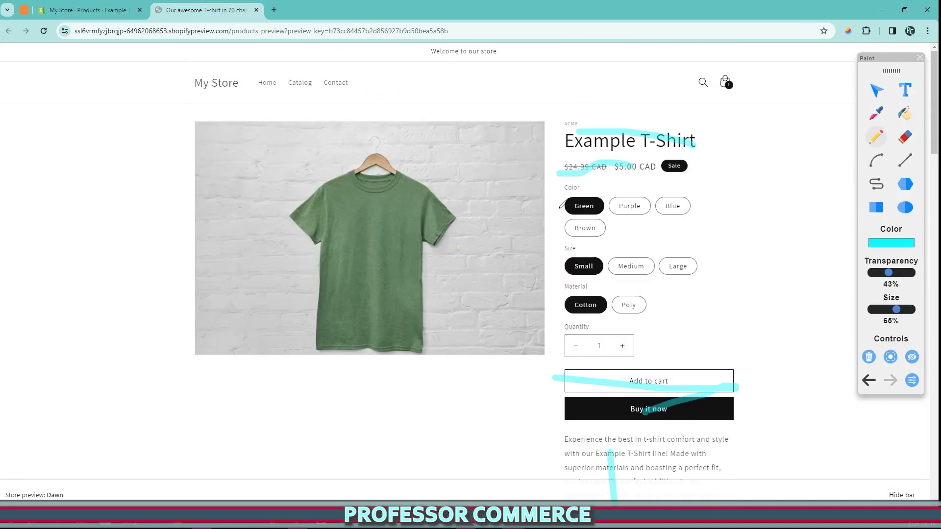
{"action": "scroll", "coordinate": [495, 206], "scroll_direction": "down", "scroll_amount": 10}
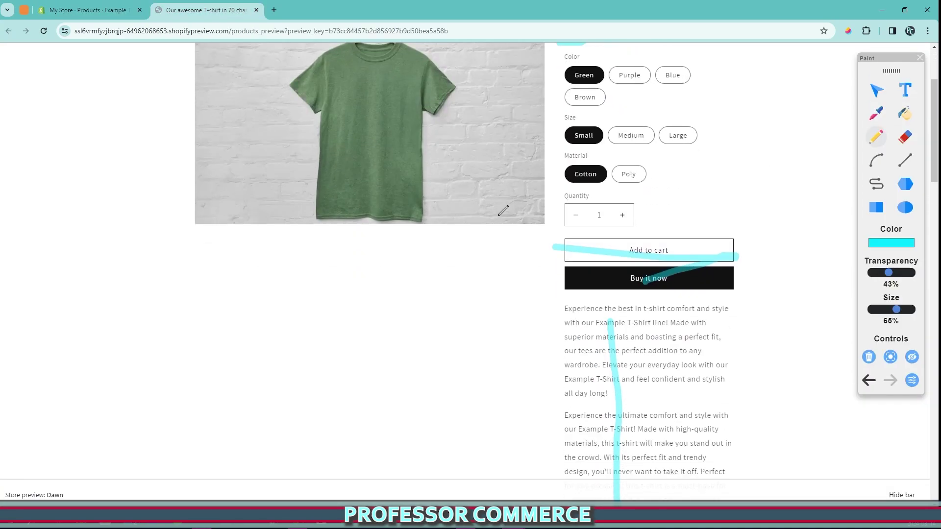
Mark the long repeated description text, then stop drawing annotations
{"action": "left_click_drag", "start_coordinate": [676, 351], "coordinate": [672, 270]}
{"action": "scroll", "coordinate": [677, 147], "scroll_direction": "down", "scroll_amount": 4}
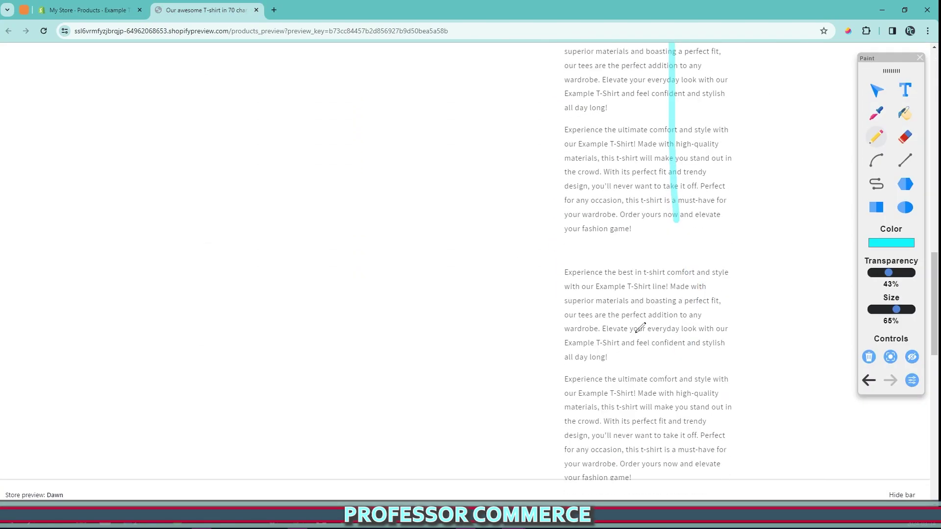
{"action": "left_click_drag", "start_coordinate": [609, 84], "coordinate": [614, 232]}
{"action": "scroll", "coordinate": [588, 252], "scroll_direction": "up", "scroll_amount": 3}
{"action": "scroll", "coordinate": [501, 251], "scroll_direction": "up", "scroll_amount": 3}
{"action": "mouse_move", "coordinate": [420, 288]}
{"action": "left_mouse_down"}
{"action": "mouse_move", "coordinate": [250, 251]}
{"action": "mouse_move", "coordinate": [473, 276]}
{"action": "mouse_move", "coordinate": [485, 210]}
{"action": "left_mouse_up"}
{"action": "scroll", "coordinate": [471, 324], "scroll_direction": "down", "scroll_amount": 5}
{"action": "mouse_move", "coordinate": [439, 192]}
{"action": "left_mouse_down"}
{"action": "mouse_move", "coordinate": [298, 269]}
{"action": "mouse_move", "coordinate": [330, 216]}
{"action": "mouse_move", "coordinate": [414, 202]}
{"action": "mouse_move", "coordinate": [375, 200]}
{"action": "left_mouse_up"}
{"action": "scroll", "coordinate": [330, 231], "scroll_direction": "down", "scroll_amount": 3}
{"action": "scroll", "coordinate": [330, 231], "scroll_direction": "up", "scroll_amount": 2}
{"action": "scroll", "coordinate": [314, 184], "scroll_direction": "down", "scroll_amount": 5}
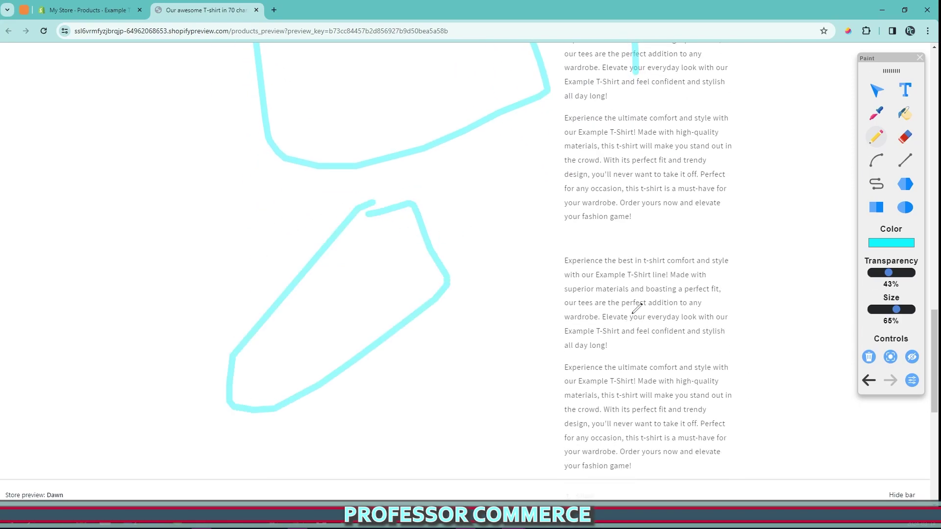
{"action": "scroll", "coordinate": [636, 309], "scroll_direction": "up", "scroll_amount": 9}
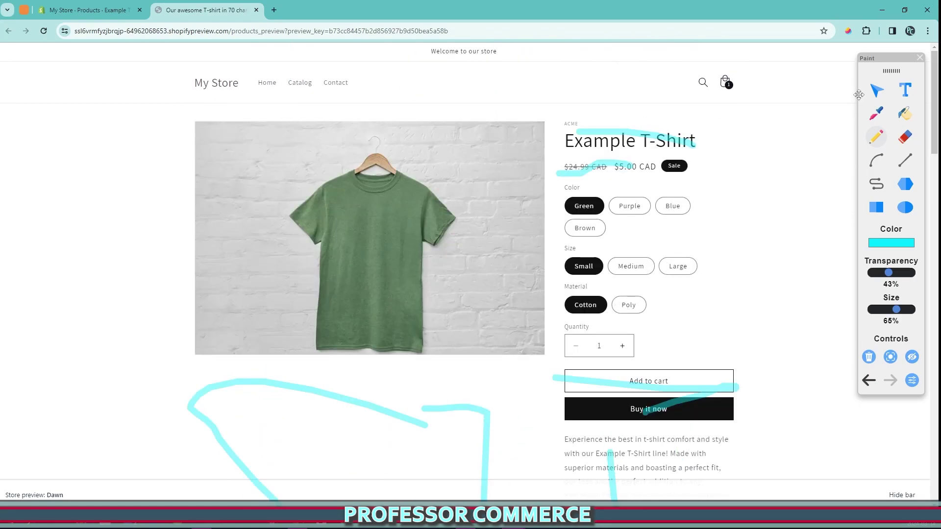
{"action": "left_click", "coordinate": [875, 93]}
From Online Store > Themes, customize Dawn on the Products > Default product template
{"action": "left_click", "coordinate": [88, 9]}
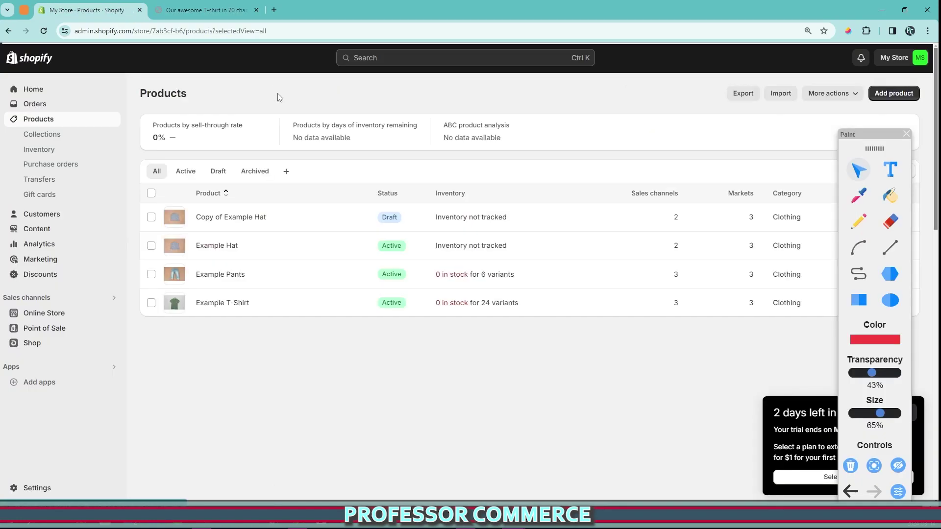
{"action": "left_click", "coordinate": [88, 314]}
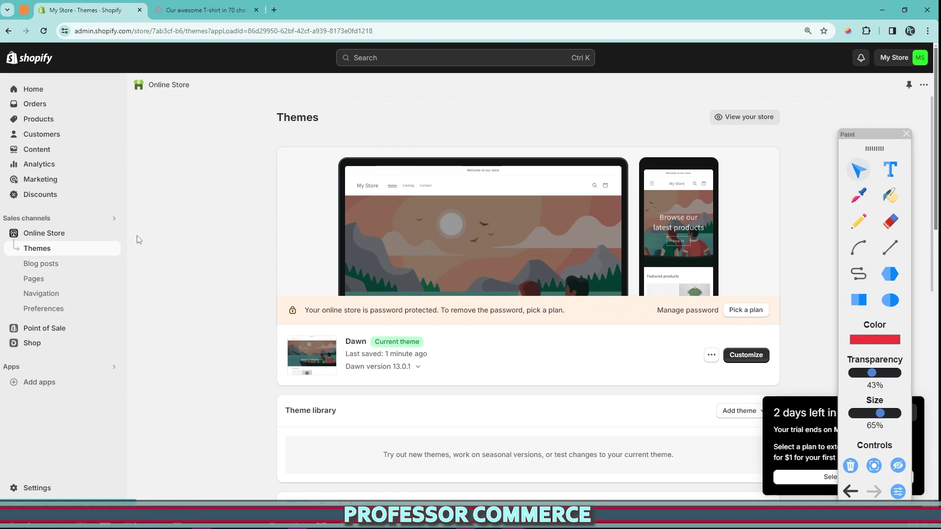
{"action": "left_click", "coordinate": [746, 355]}
{"action": "left_click", "coordinate": [490, 58]}
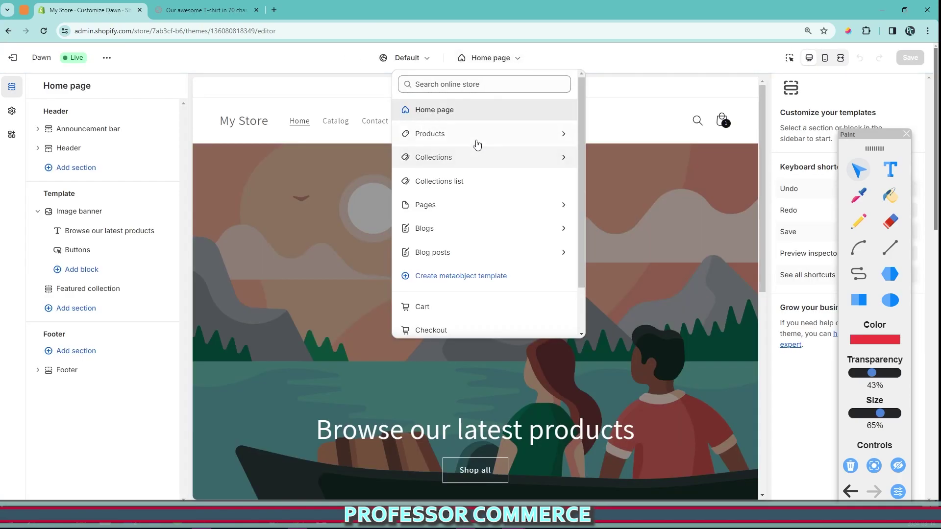
{"action": "left_click", "coordinate": [478, 143]}
{"action": "left_click", "coordinate": [474, 134]}
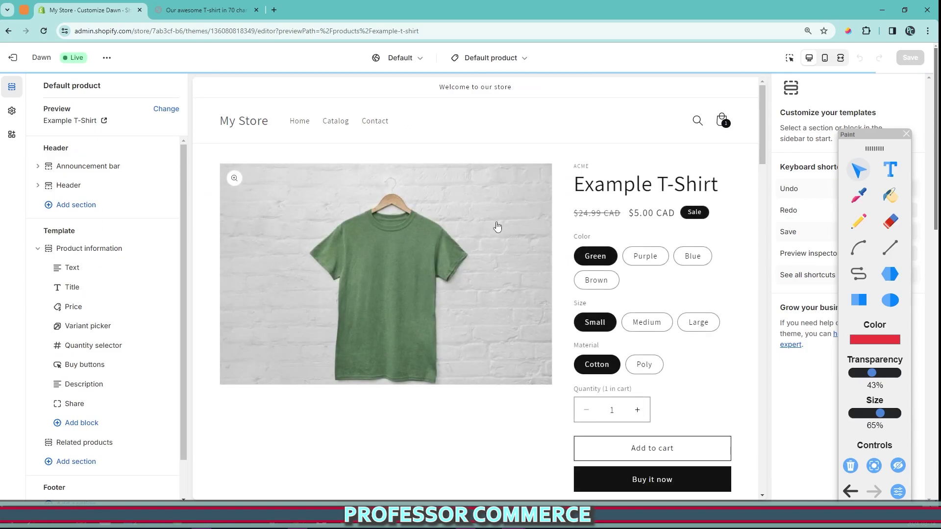
Use the inspector to select the product section in the preview, opening Product information
{"action": "scroll", "coordinate": [497, 227], "scroll_direction": "down", "scroll_amount": 3}
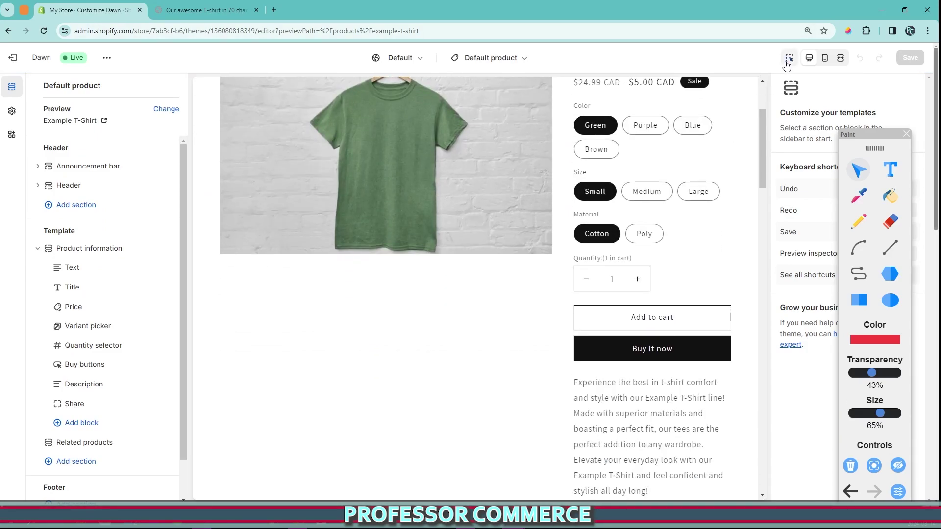
{"action": "left_click", "coordinate": [789, 59]}
{"action": "left_click", "coordinate": [438, 291]}
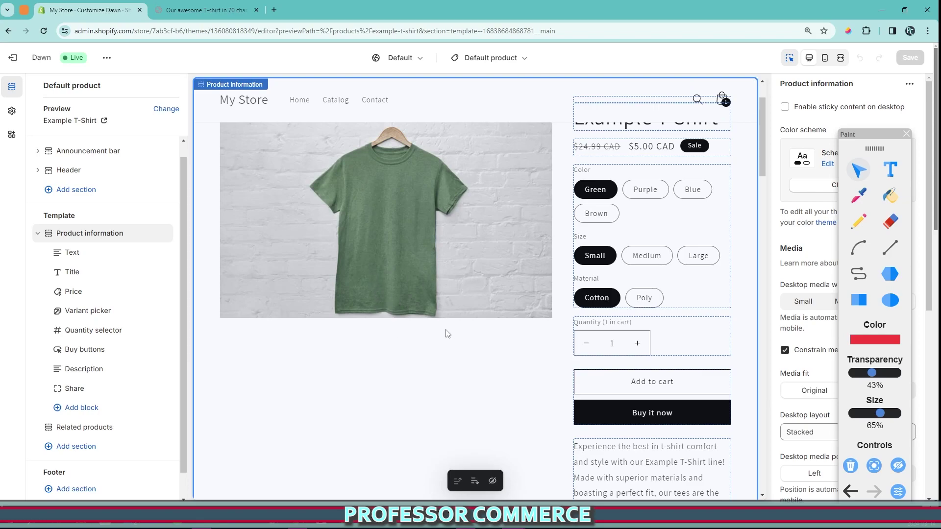
Check the Dawn theme version 13.0.1 in the theme's extra options menu
{"action": "left_click", "coordinate": [107, 58]}
{"action": "left_click_drag", "start_coordinate": [31, 87], "coordinate": [64, 86]}
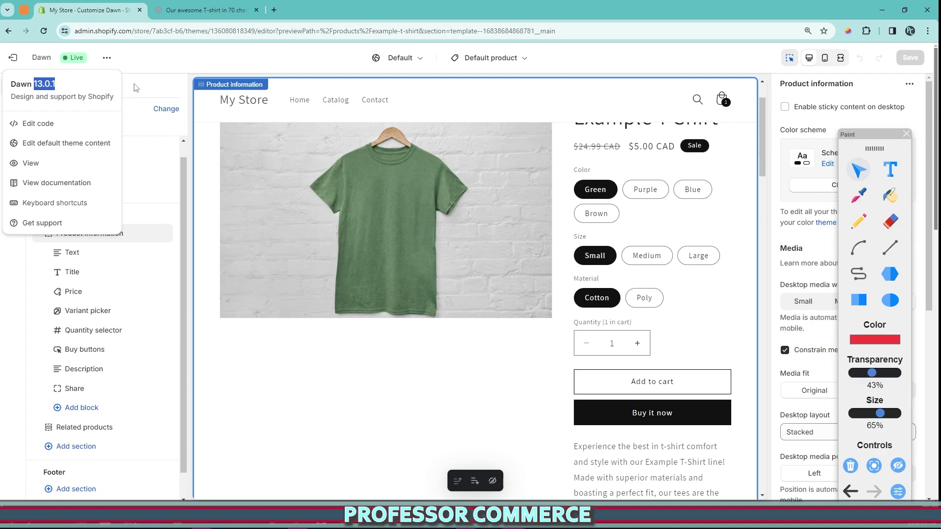
{"action": "left_click_drag", "start_coordinate": [845, 156], "coordinate": [845, 158]}
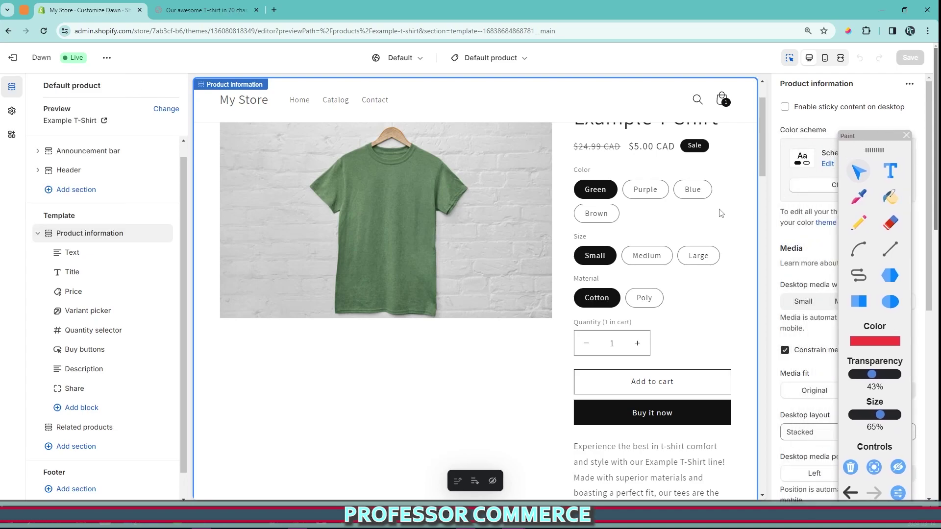
{"action": "scroll", "coordinate": [632, 338], "scroll_direction": "down", "scroll_amount": 10}
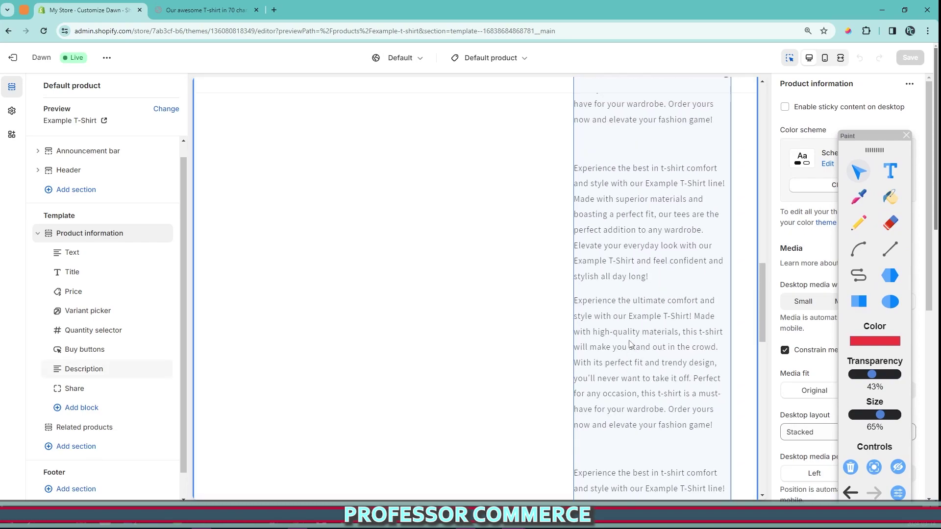
{"action": "scroll", "coordinate": [631, 343], "scroll_direction": "up", "scroll_amount": 10}
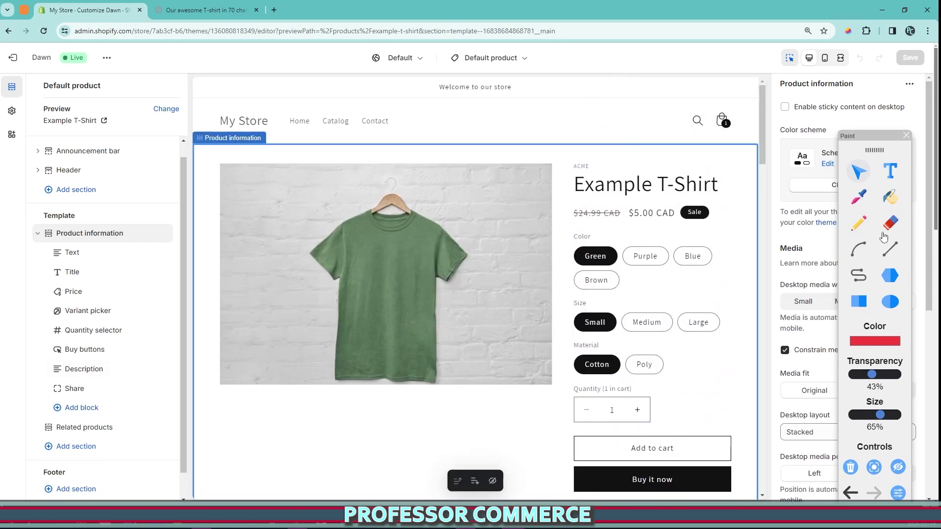
{"action": "left_click", "coordinate": [858, 223]}
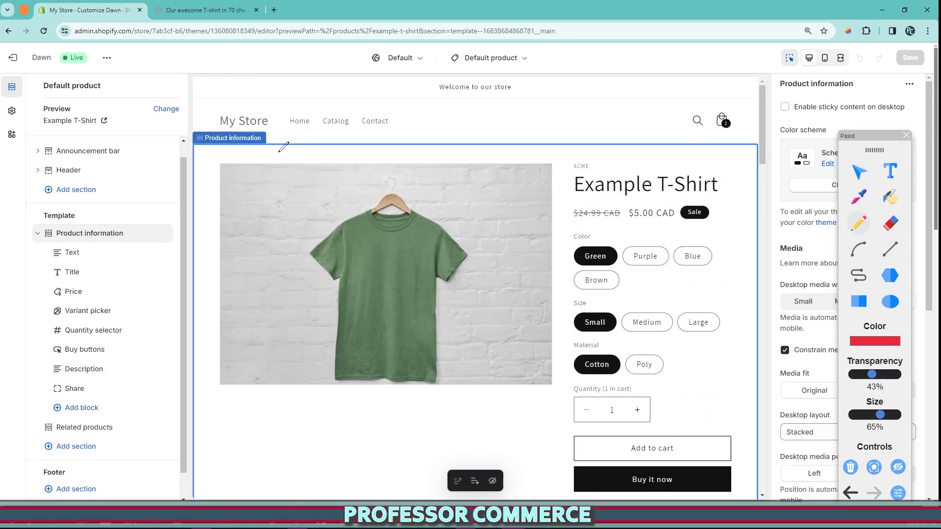
{"action": "mouse_move", "coordinate": [145, 211]}
{"action": "left_mouse_down"}
{"action": "mouse_move", "coordinate": [173, 239]}
{"action": "mouse_move", "coordinate": [81, 192]}
{"action": "left_mouse_up"}
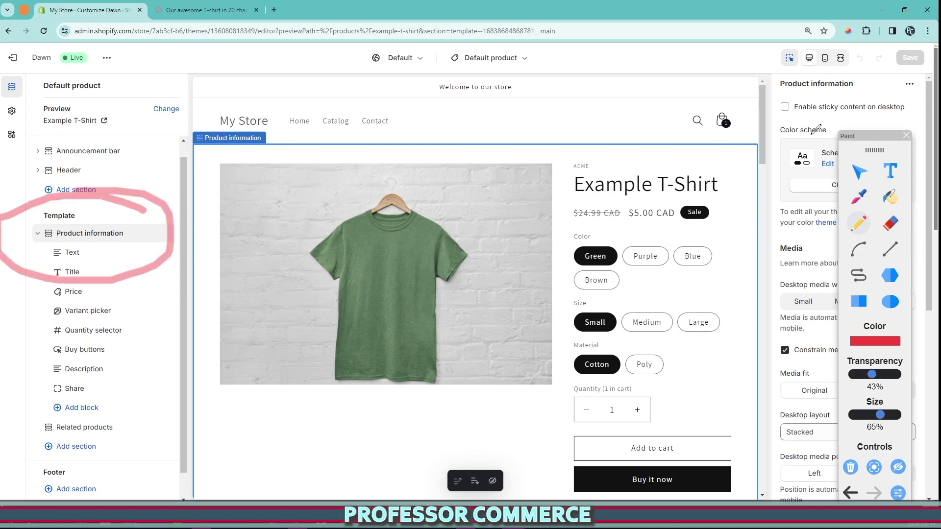
{"action": "mouse_move", "coordinate": [780, 119]}
{"action": "left_mouse_down"}
{"action": "mouse_move", "coordinate": [910, 117]}
{"action": "mouse_move", "coordinate": [816, 83]}
{"action": "mouse_move", "coordinate": [766, 121]}
{"action": "mouse_move", "coordinate": [779, 122]}
{"action": "left_mouse_up"}
{"action": "key", "text": "Escape"}
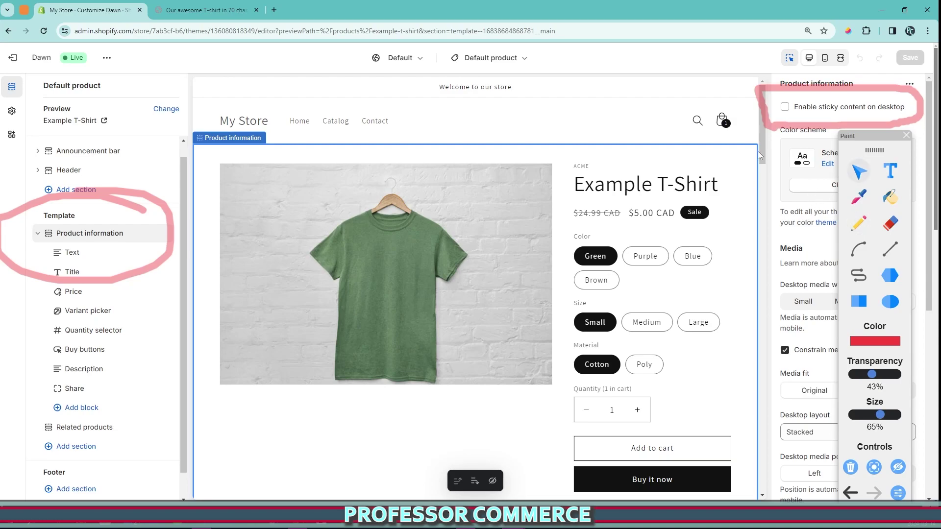
{"action": "left_click", "coordinate": [785, 109]}
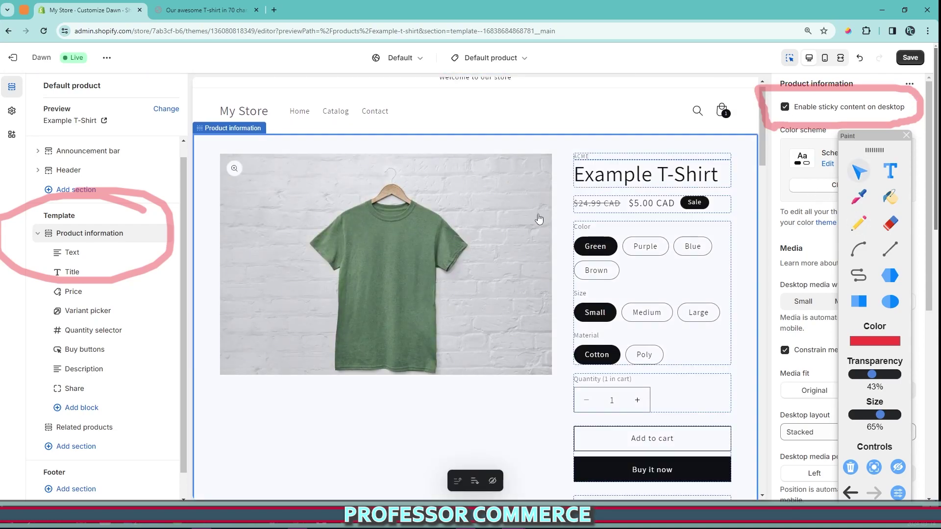
{"action": "scroll", "coordinate": [526, 199], "scroll_direction": "down", "scroll_amount": 10}
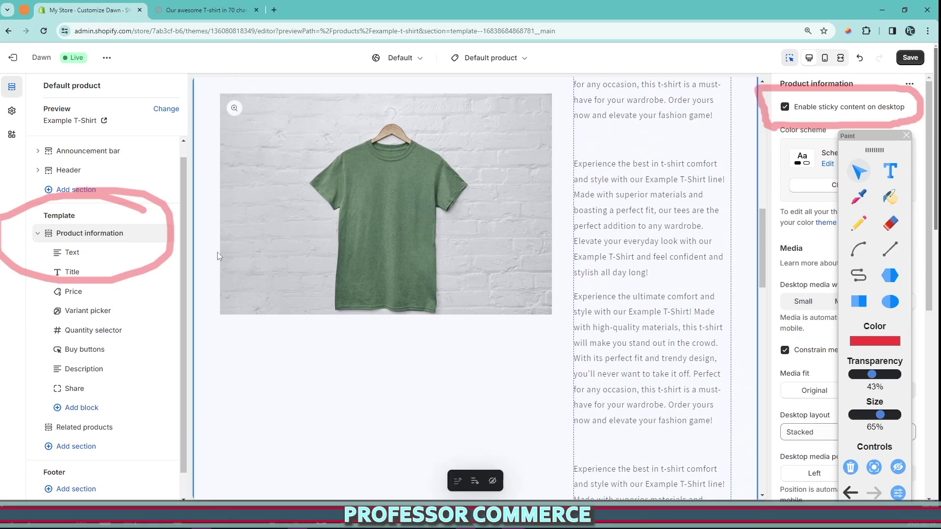
{"action": "scroll", "coordinate": [465, 224], "scroll_direction": "down", "scroll_amount": 8}
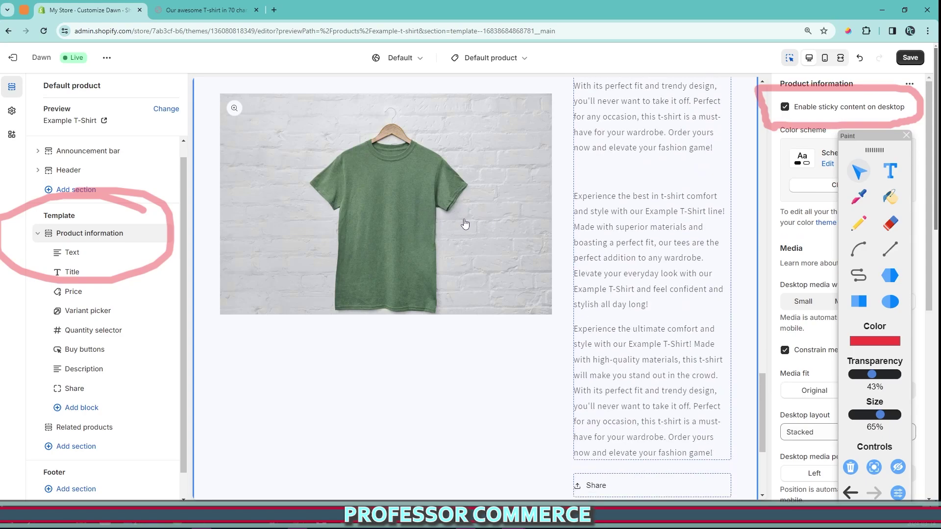
{"action": "scroll", "coordinate": [465, 231], "scroll_direction": "down", "scroll_amount": 3}
{"action": "scroll", "coordinate": [469, 245], "scroll_direction": "down", "scroll_amount": 3}
{"action": "scroll", "coordinate": [410, 270], "scroll_direction": "up", "scroll_amount": 3}
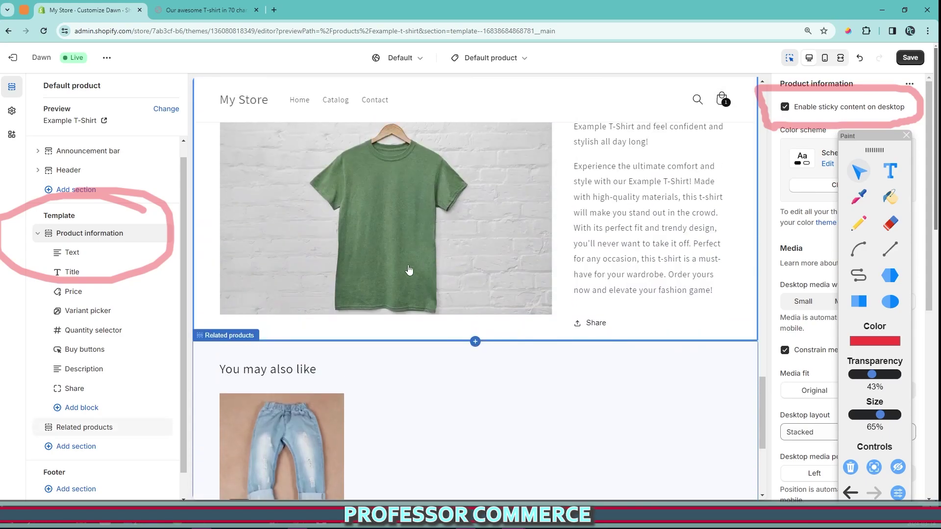
{"action": "scroll", "coordinate": [409, 270], "scroll_direction": "up", "scroll_amount": 3}
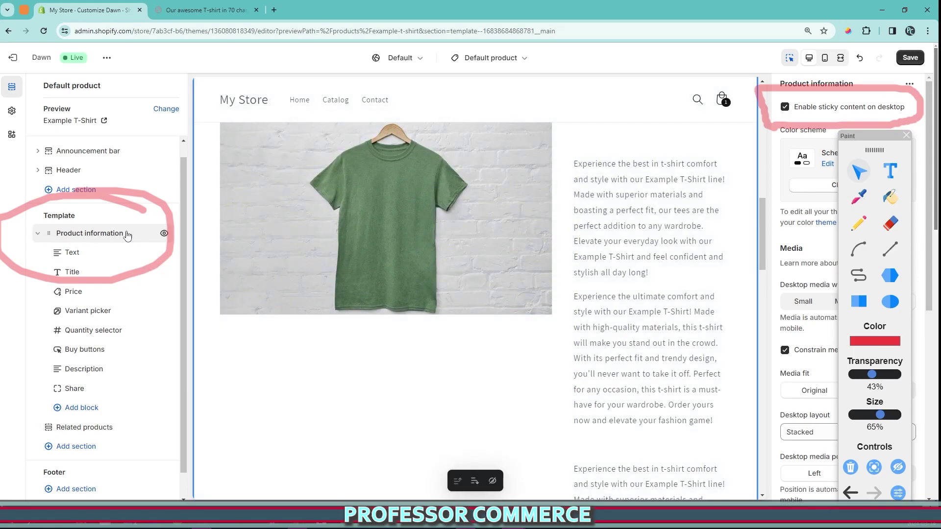
{"action": "scroll", "coordinate": [438, 279], "scroll_direction": "down", "scroll_amount": 5}
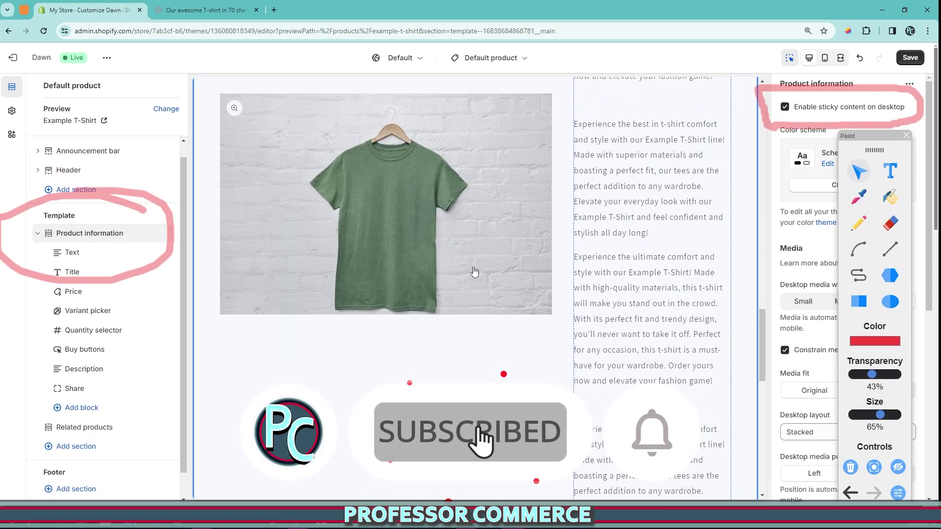
{"action": "key", "text": "ctrl+z"}
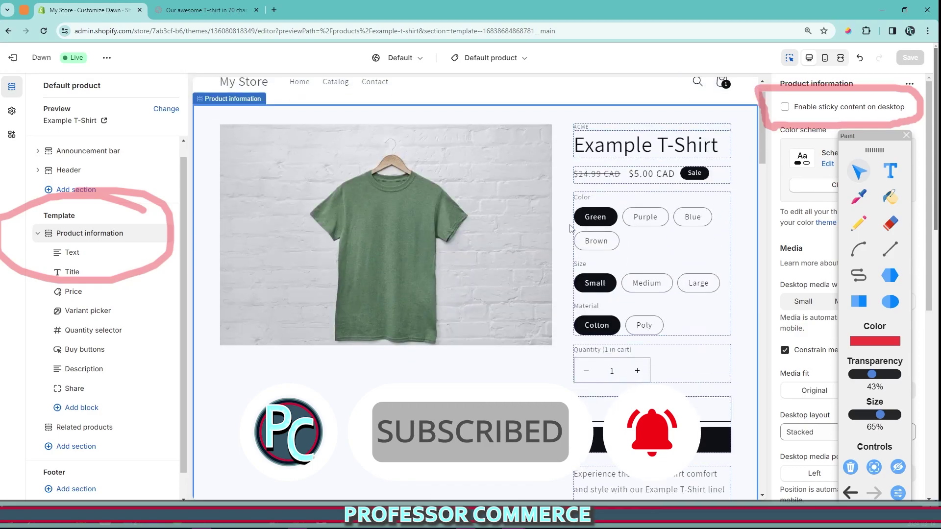
Scroll through the stacked green, blue and brown shirt images, back up to the sticky-content setting
{"action": "scroll", "coordinate": [637, 220], "scroll_direction": "down", "scroll_amount": 6}
{"action": "scroll", "coordinate": [637, 268], "scroll_direction": "down", "scroll_amount": 4}
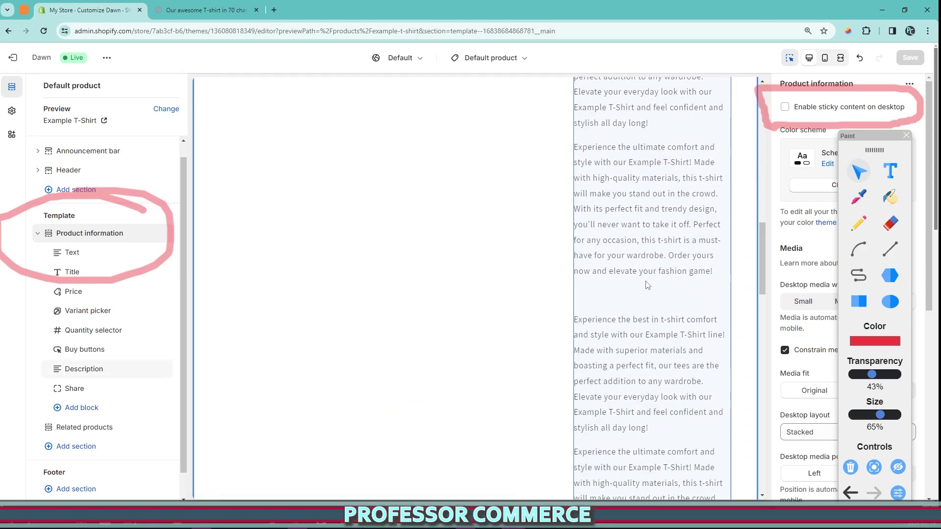
{"action": "scroll", "coordinate": [565, 266], "scroll_direction": "up", "scroll_amount": 3}
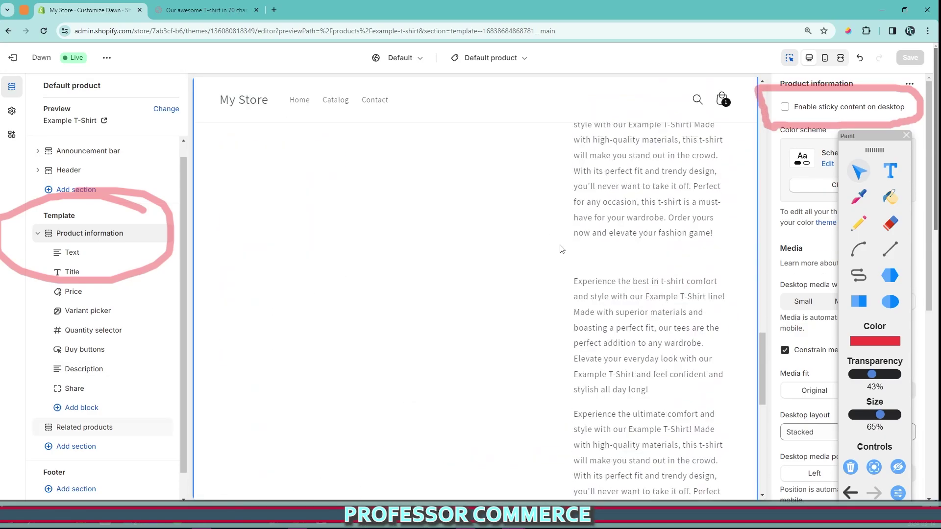
{"action": "scroll", "coordinate": [618, 293], "scroll_direction": "up", "scroll_amount": 3}
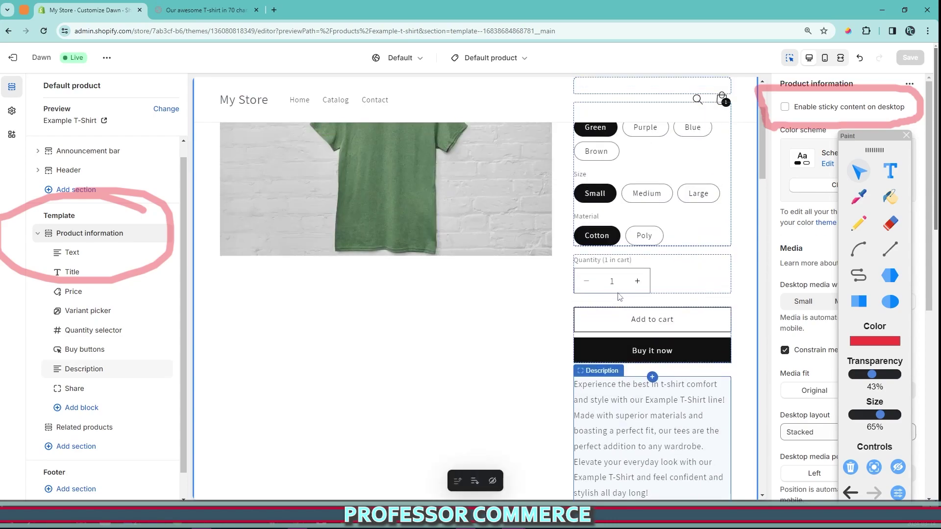
{"action": "scroll", "coordinate": [608, 294], "scroll_direction": "down", "scroll_amount": 5}
{"action": "scroll", "coordinate": [592, 300], "scroll_direction": "up", "scroll_amount": 5}
{"action": "scroll", "coordinate": [593, 301], "scroll_direction": "up", "scroll_amount": 3}
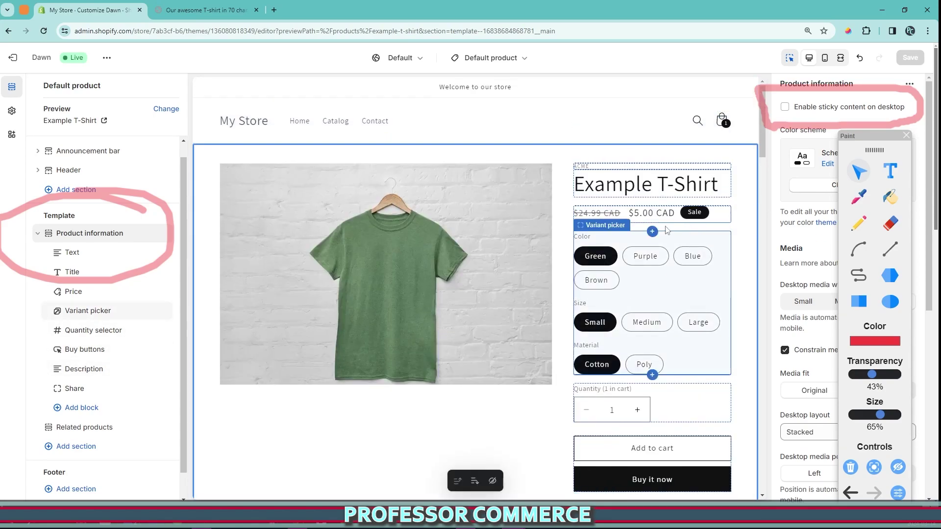
{"action": "left_click_drag", "start_coordinate": [862, 136], "coordinate": [679, 99]}
{"action": "scroll", "coordinate": [870, 191], "scroll_direction": "down", "scroll_amount": 3}
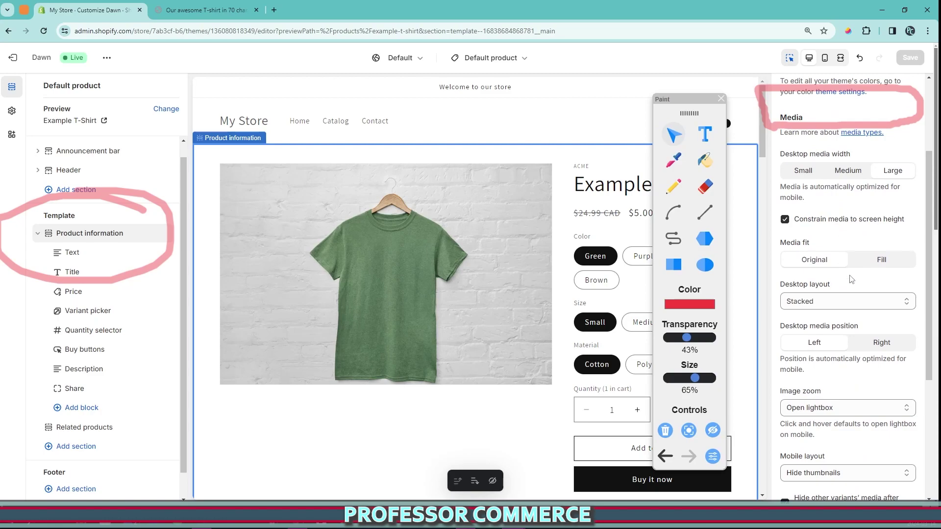
{"action": "scroll", "coordinate": [843, 289], "scroll_direction": "up", "scroll_amount": 3}
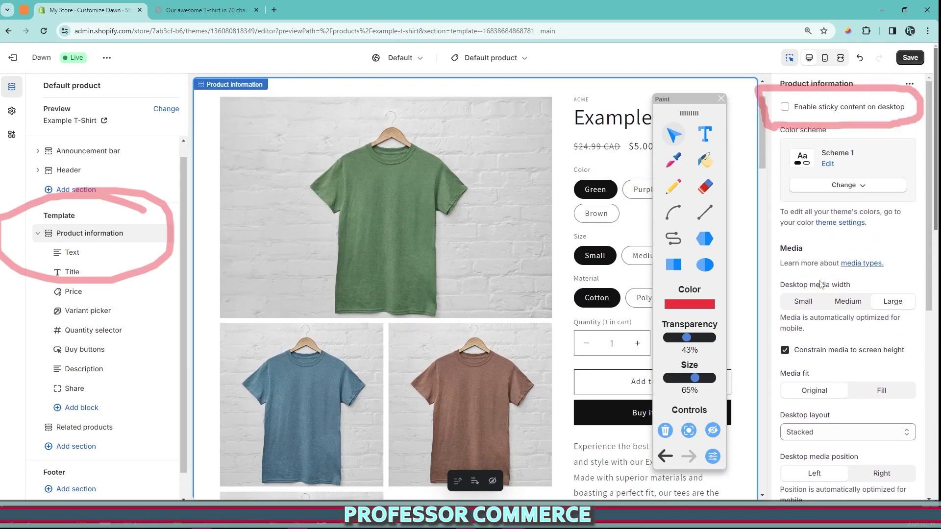
Review the Media settings: Stacked desktop layout, hidden mobile thumbnails, screen-height constraint
{"action": "scroll", "coordinate": [837, 276], "scroll_direction": "down", "scroll_amount": 5}
{"action": "scroll", "coordinate": [378, 191], "scroll_direction": "down", "scroll_amount": 3}
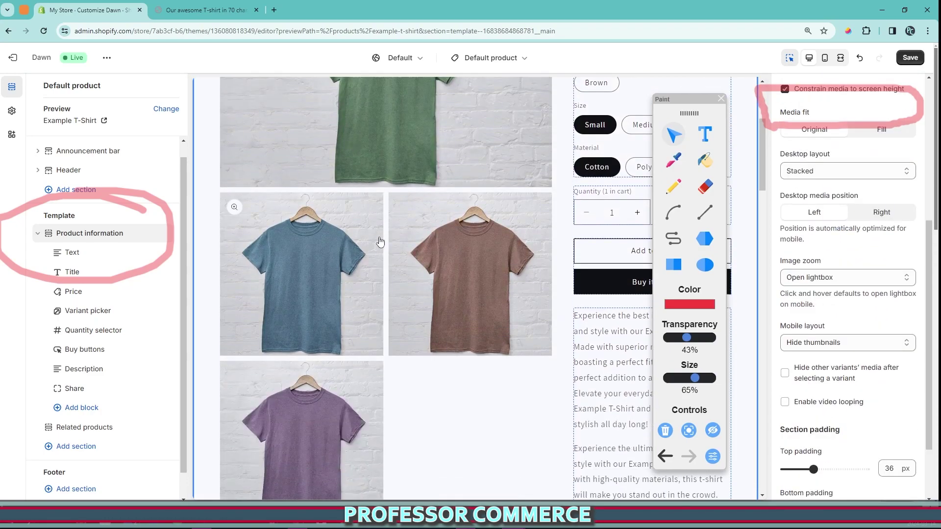
{"action": "scroll", "coordinate": [343, 172], "scroll_direction": "up", "scroll_amount": 3}
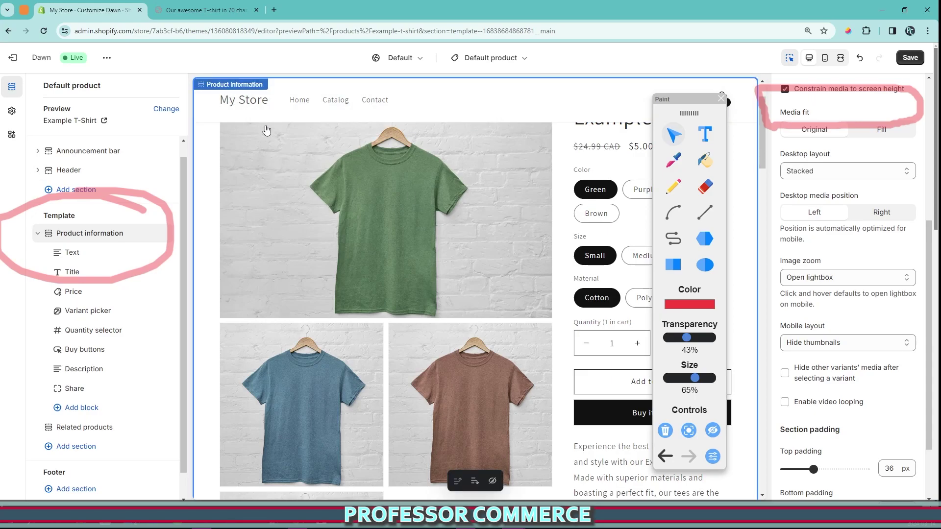
{"action": "left_click", "coordinate": [673, 186]}
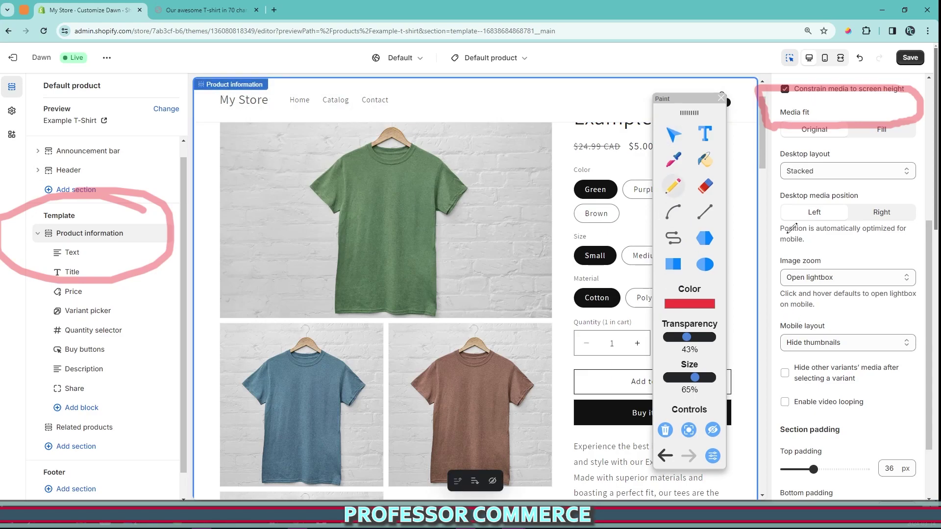
{"action": "mouse_move", "coordinate": [778, 186]}
{"action": "left_mouse_down"}
{"action": "mouse_move", "coordinate": [922, 196]}
{"action": "mouse_move", "coordinate": [762, 147]}
{"action": "mouse_move", "coordinate": [775, 186]}
{"action": "left_mouse_up"}
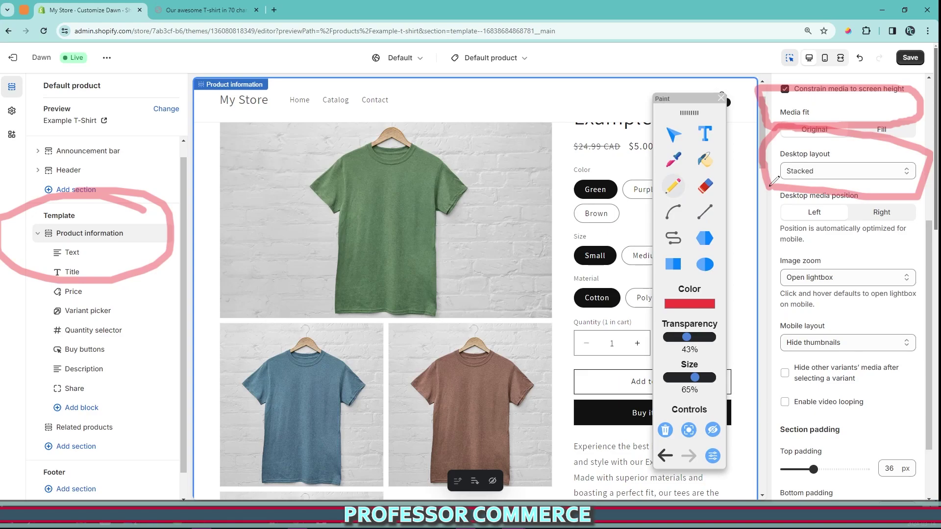
{"action": "left_click_drag", "start_coordinate": [761, 328], "coordinate": [867, 323]}
{"action": "mouse_move", "coordinate": [926, 317]}
{"action": "left_mouse_down"}
{"action": "mouse_move", "coordinate": [774, 313]}
{"action": "mouse_move", "coordinate": [765, 299]}
{"action": "left_mouse_up"}
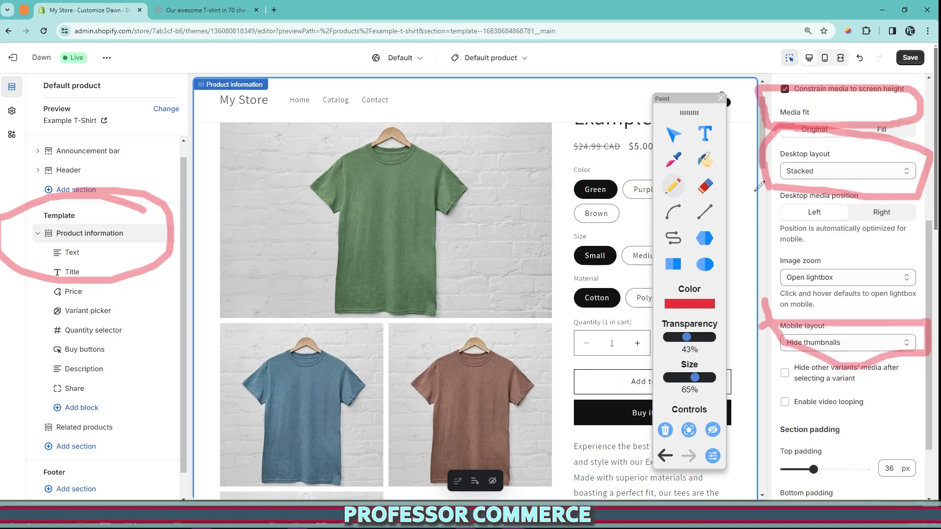
{"action": "left_click", "coordinate": [665, 429]}
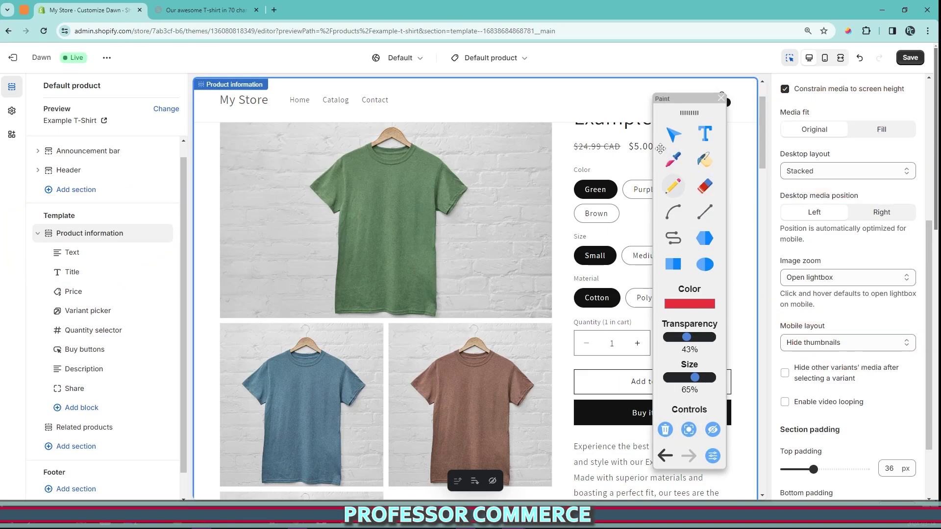
{"action": "left_click", "coordinate": [672, 134]}
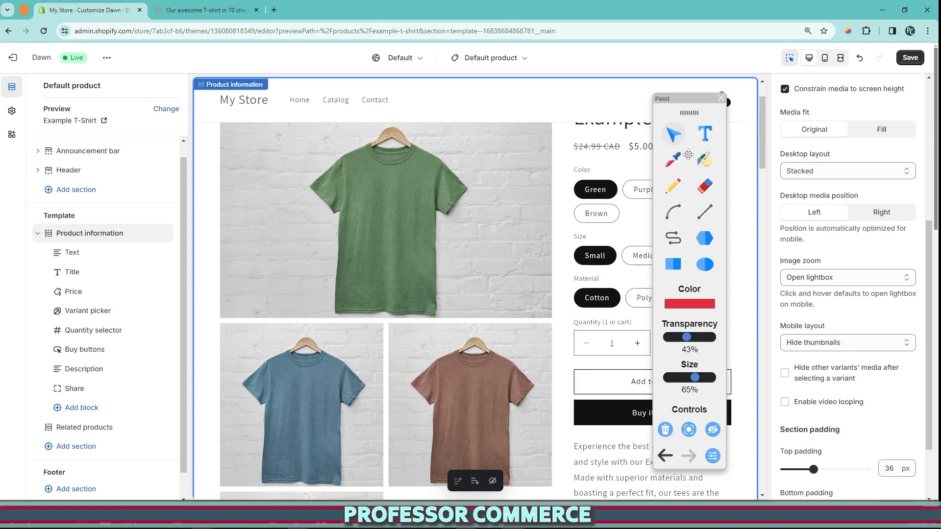
Show the available Desktop layout options for the product gallery
{"action": "left_click", "coordinate": [842, 170]}
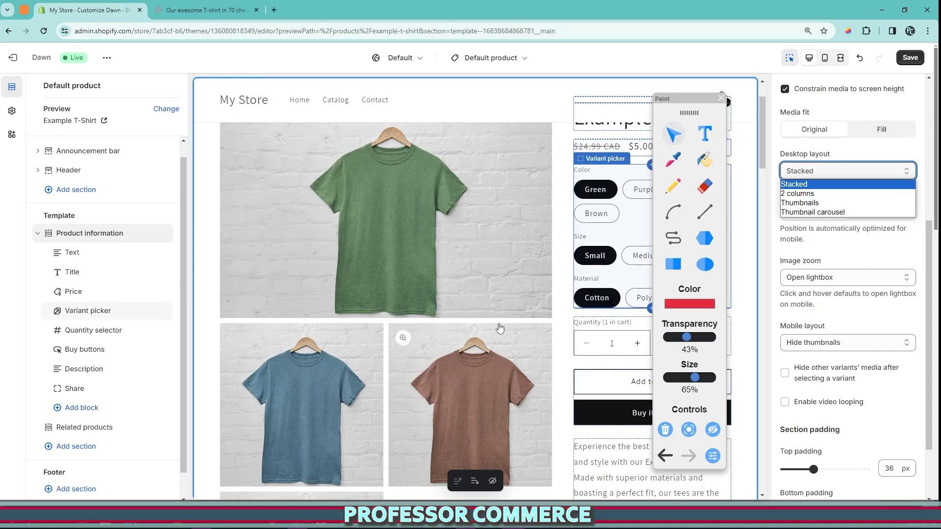
{"action": "scroll", "coordinate": [485, 284], "scroll_direction": "down", "scroll_amount": 8}
{"action": "scroll", "coordinate": [493, 273], "scroll_direction": "up", "scroll_amount": 5}
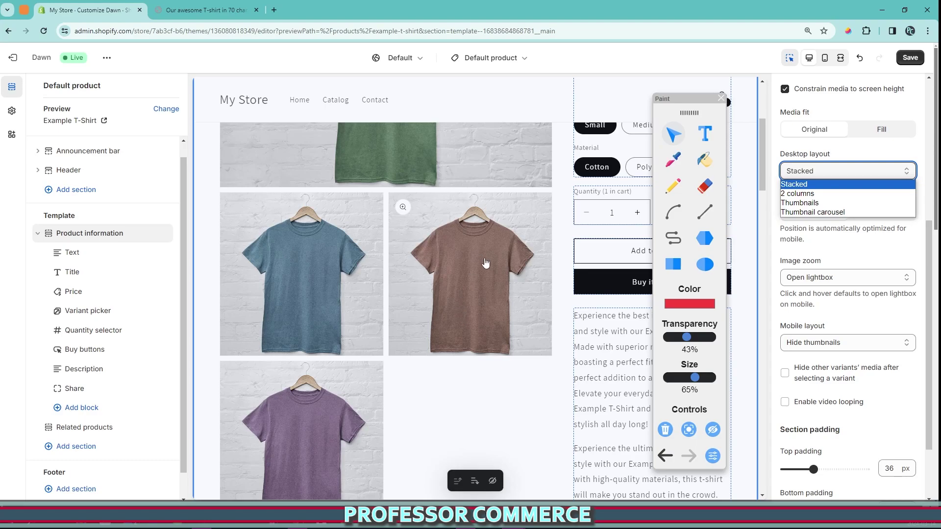
{"action": "left_click", "coordinate": [824, 211]}
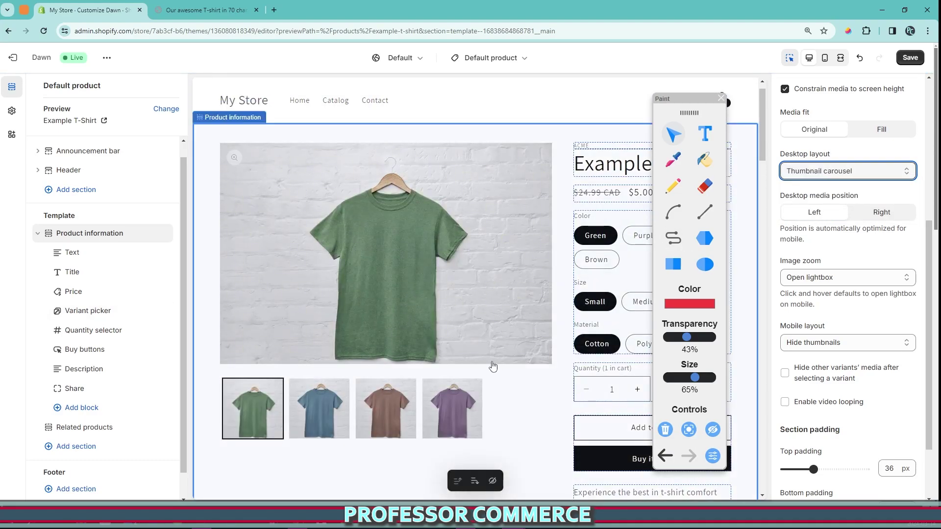
{"action": "scroll", "coordinate": [494, 359], "scroll_direction": "down", "scroll_amount": 7}
{"action": "scroll", "coordinate": [494, 360], "scroll_direction": "up", "scroll_amount": 7}
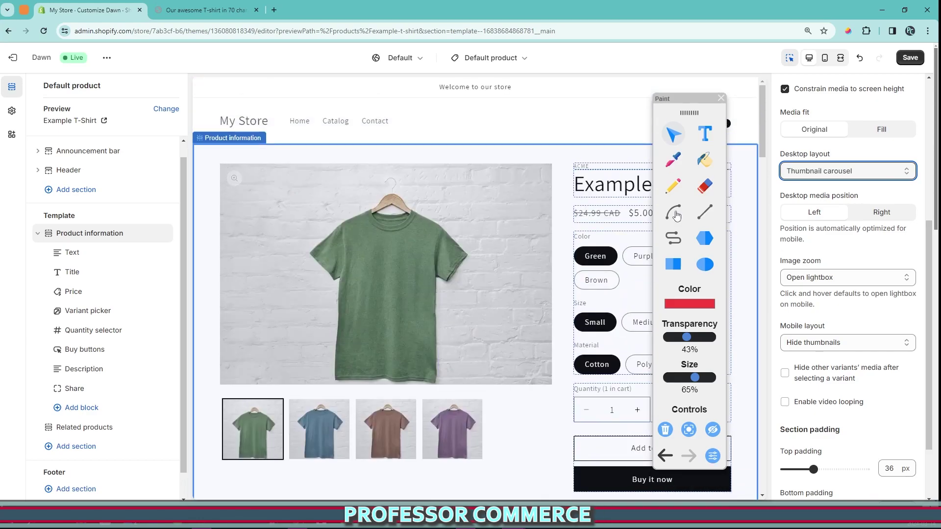
{"action": "scroll", "coordinate": [800, 146], "scroll_direction": "up", "scroll_amount": 5}
{"action": "left_click", "coordinate": [784, 107]}
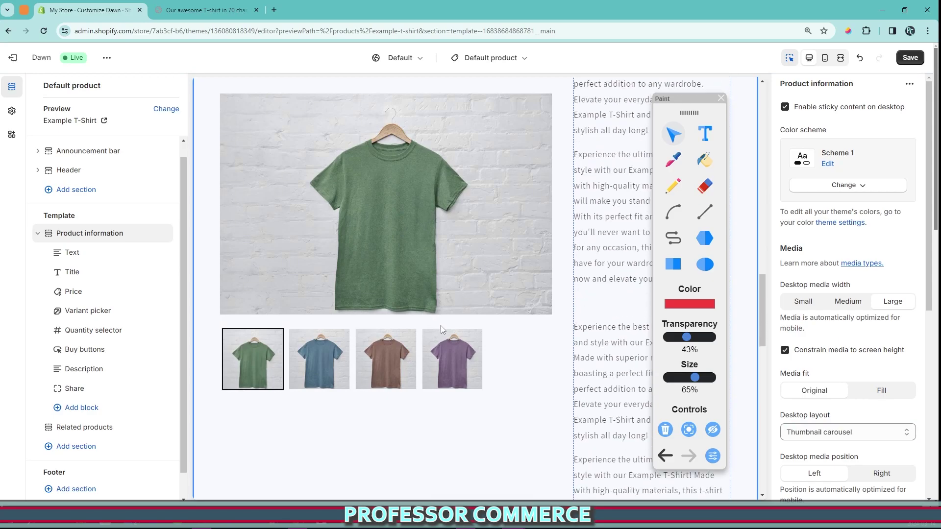
{"action": "scroll", "coordinate": [593, 342], "scroll_direction": "down", "scroll_amount": 3}
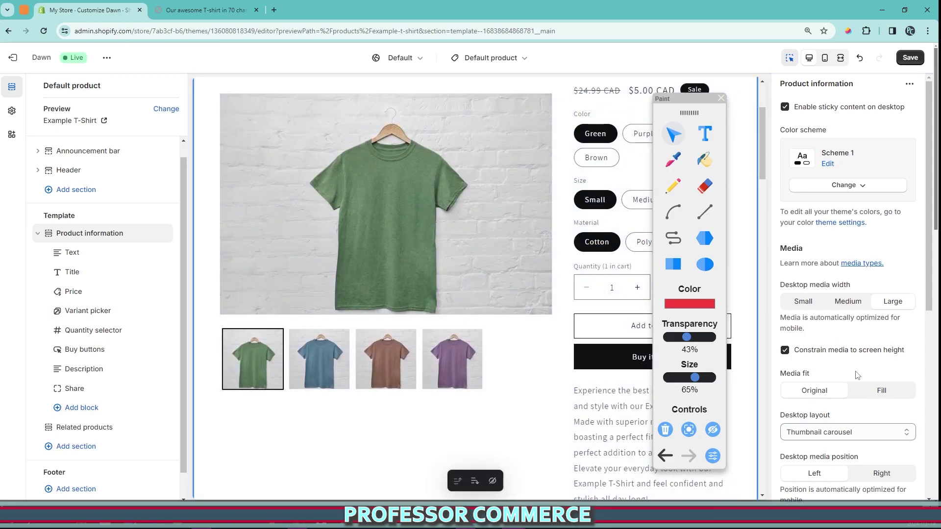
{"action": "scroll", "coordinate": [475, 343], "scroll_direction": "down", "scroll_amount": 10}
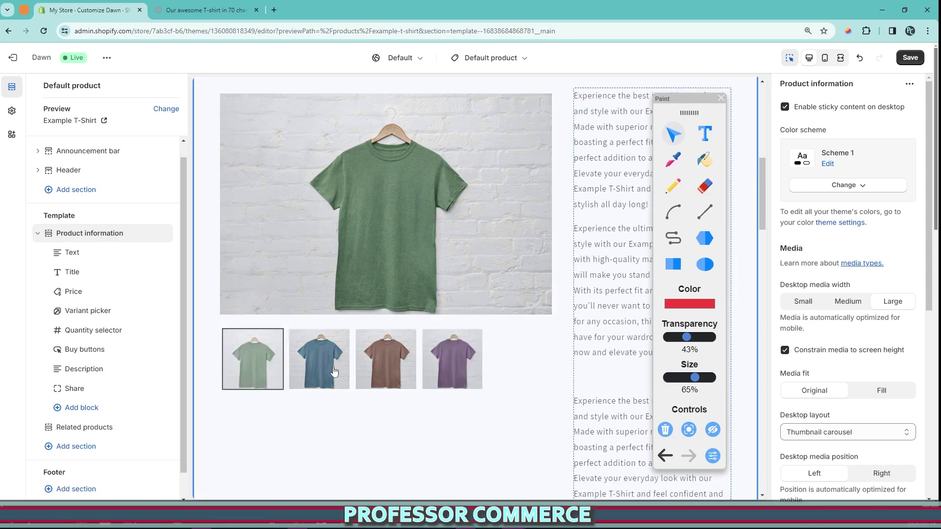
{"action": "scroll", "coordinate": [516, 378], "scroll_direction": "down", "scroll_amount": 5}
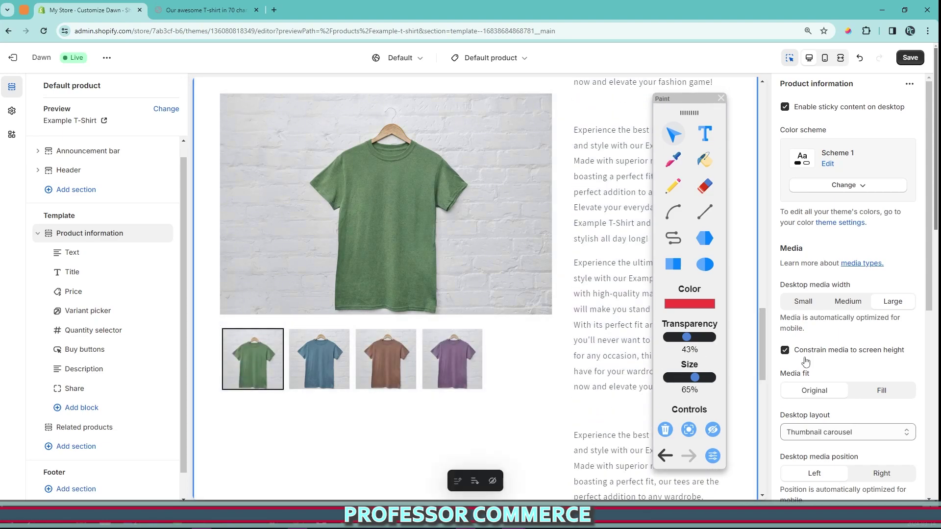
{"action": "scroll", "coordinate": [814, 372], "scroll_direction": "down", "scroll_amount": 7}
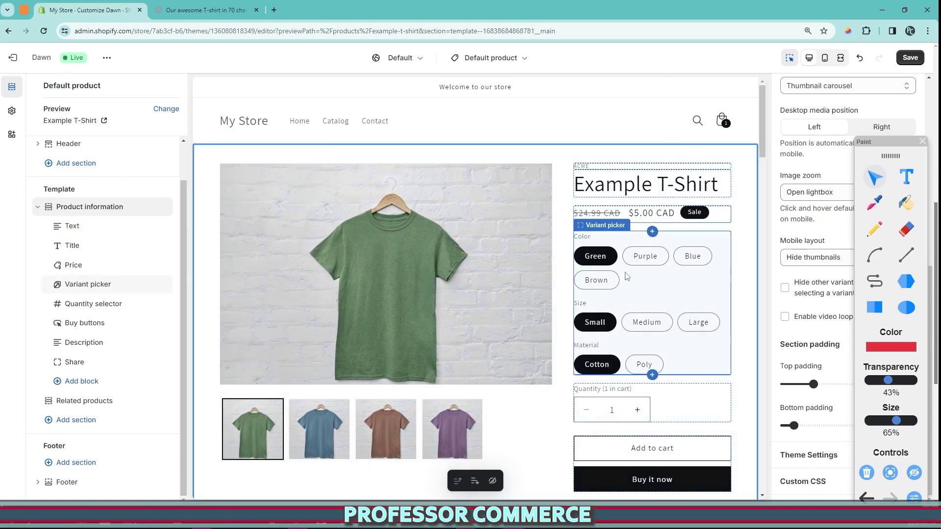
{"action": "scroll", "coordinate": [626, 276], "scroll_direction": "down", "scroll_amount": 3}
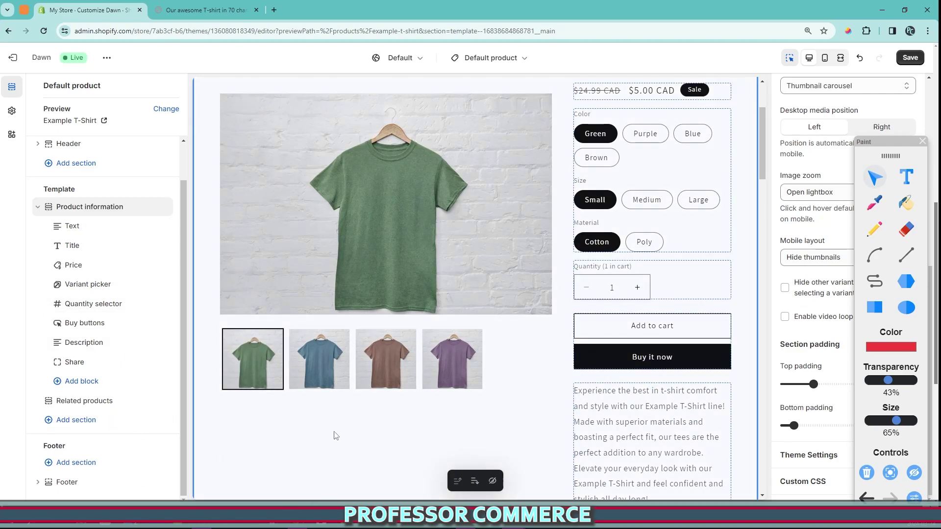
{"action": "scroll", "coordinate": [382, 294], "scroll_direction": "down", "scroll_amount": 10}
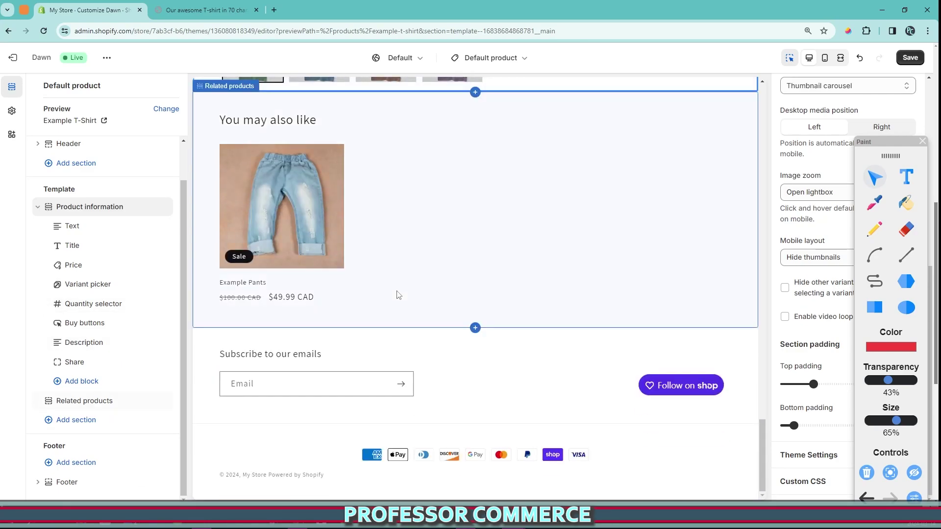
{"action": "scroll", "coordinate": [395, 344], "scroll_direction": "up", "scroll_amount": 3}
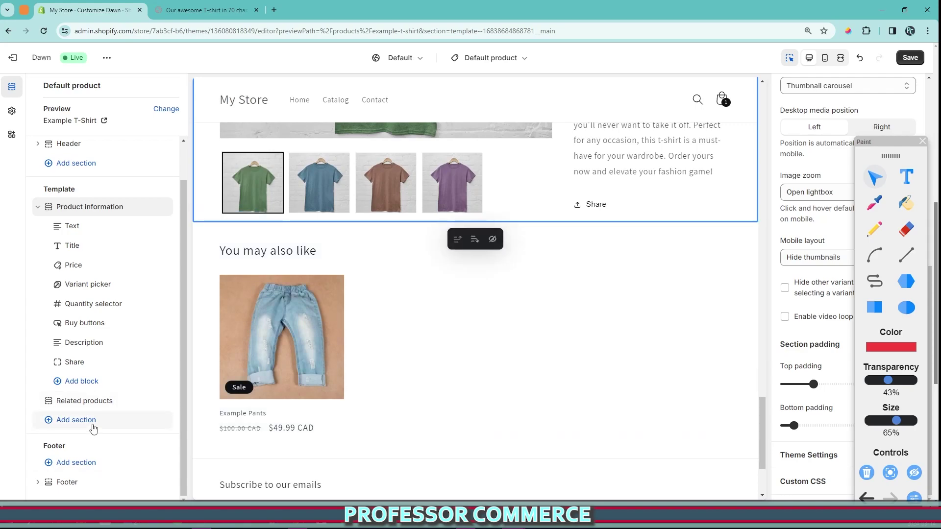
{"action": "left_click", "coordinate": [103, 208]}
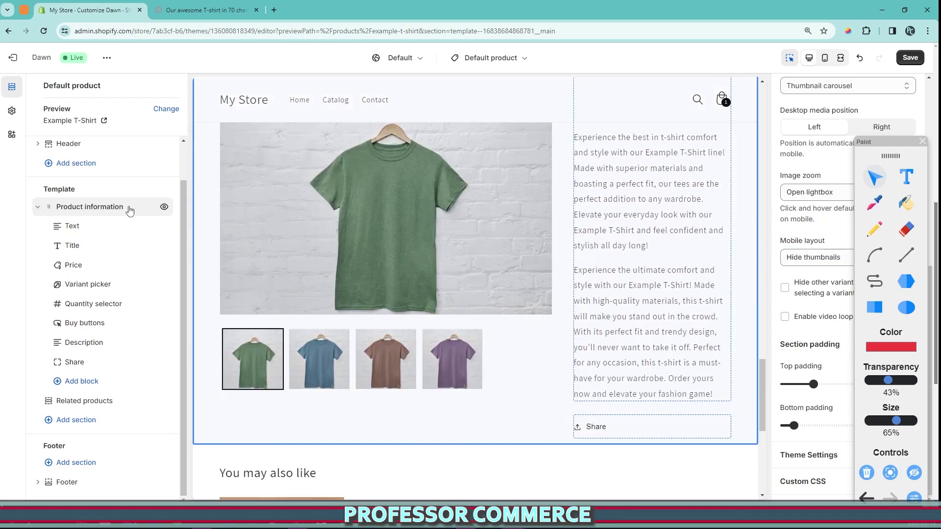
{"action": "scroll", "coordinate": [438, 236], "scroll_direction": "down", "scroll_amount": 2}
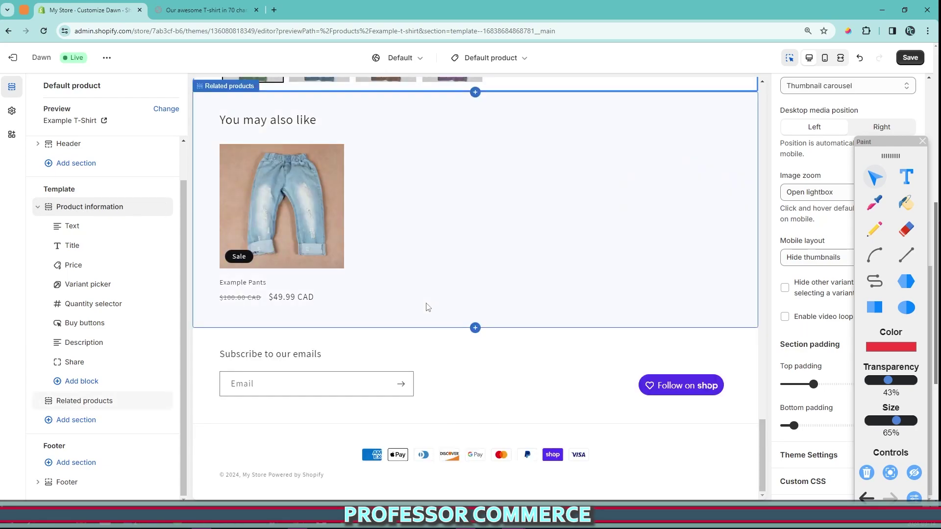
{"action": "scroll", "coordinate": [402, 191], "scroll_direction": "up", "scroll_amount": 5}
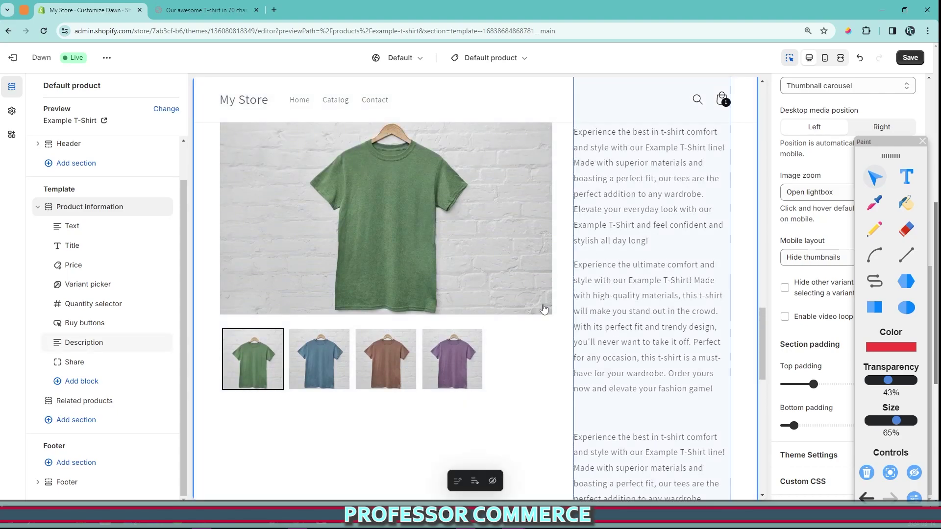
{"action": "scroll", "coordinate": [620, 330], "scroll_direction": "up", "scroll_amount": 8}
{"action": "scroll", "coordinate": [426, 375], "scroll_direction": "down", "scroll_amount": 10}
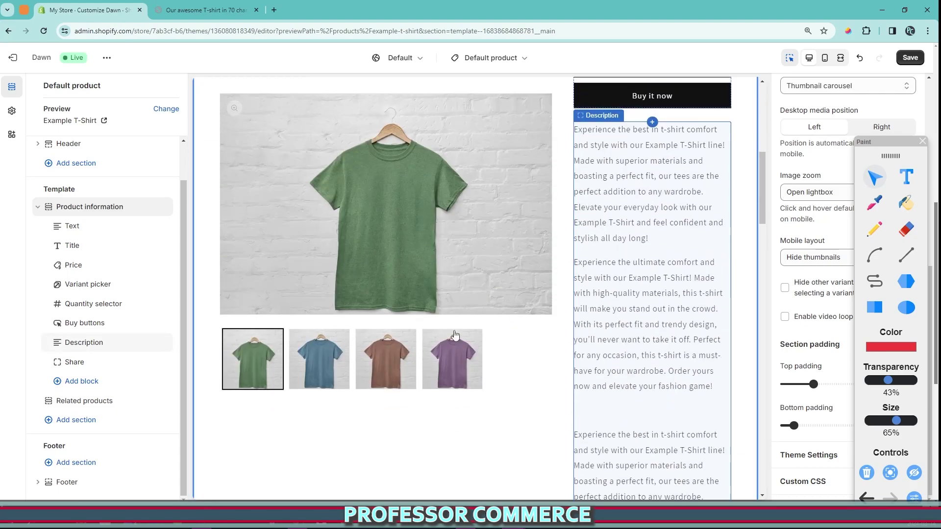
{"action": "scroll", "coordinate": [426, 375], "scroll_direction": "down", "scroll_amount": 5}
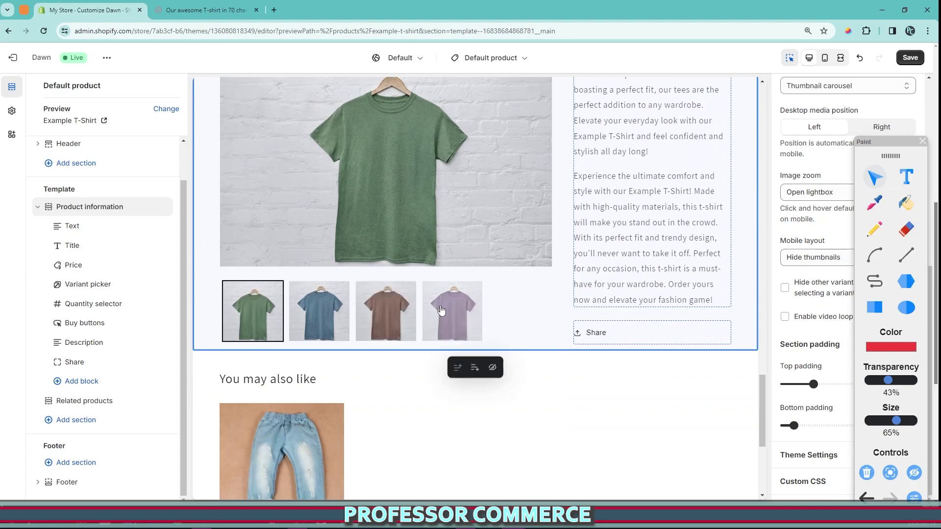
{"action": "scroll", "coordinate": [586, 335], "scroll_direction": "up", "scroll_amount": 4}
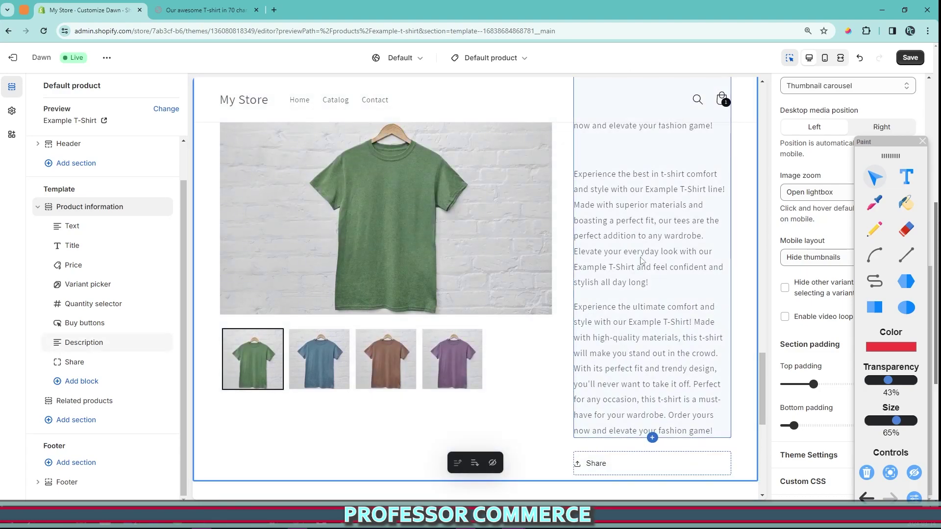
{"action": "scroll", "coordinate": [827, 126], "scroll_direction": "up", "scroll_amount": 7}
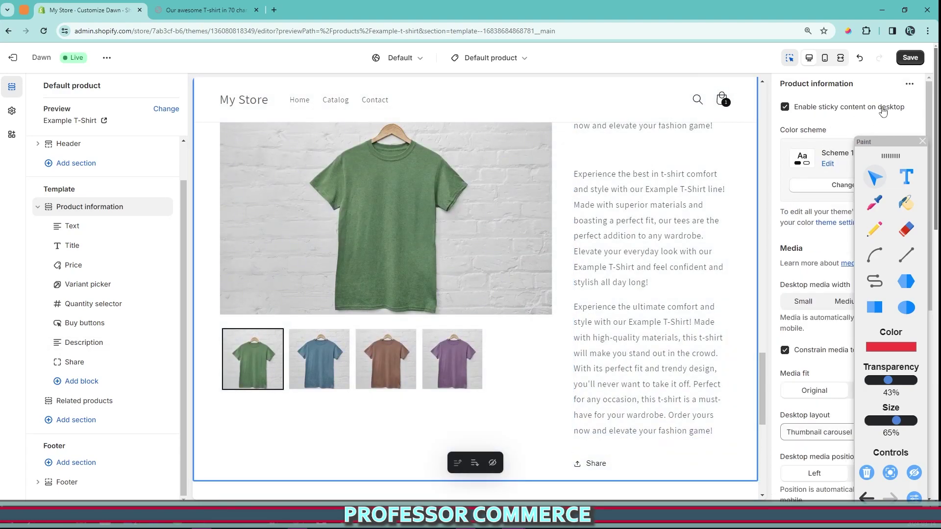
{"action": "scroll", "coordinate": [722, 389], "scroll_direction": "down", "scroll_amount": 3}
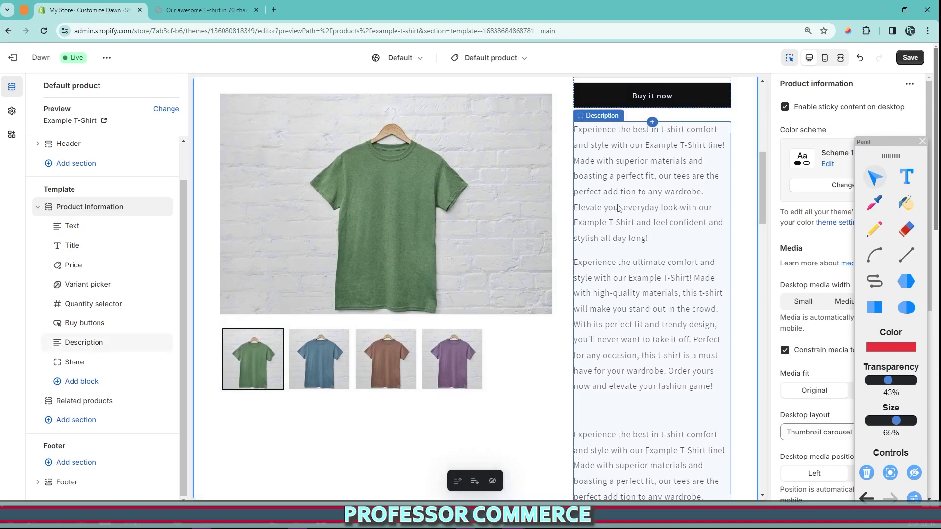
{"action": "left_click", "coordinate": [79, 381]}
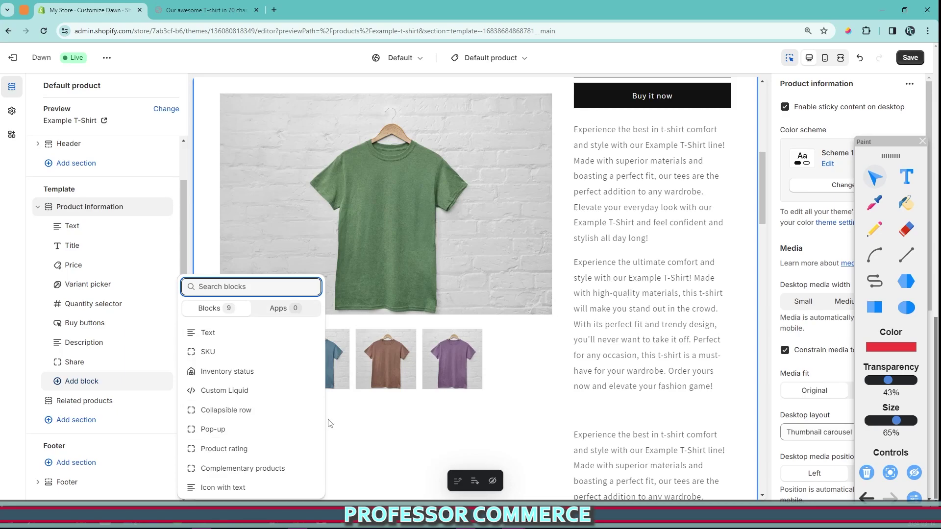
{"action": "left_click", "coordinate": [529, 404]}
{"action": "scroll", "coordinate": [540, 381], "scroll_direction": "down", "scroll_amount": 5}
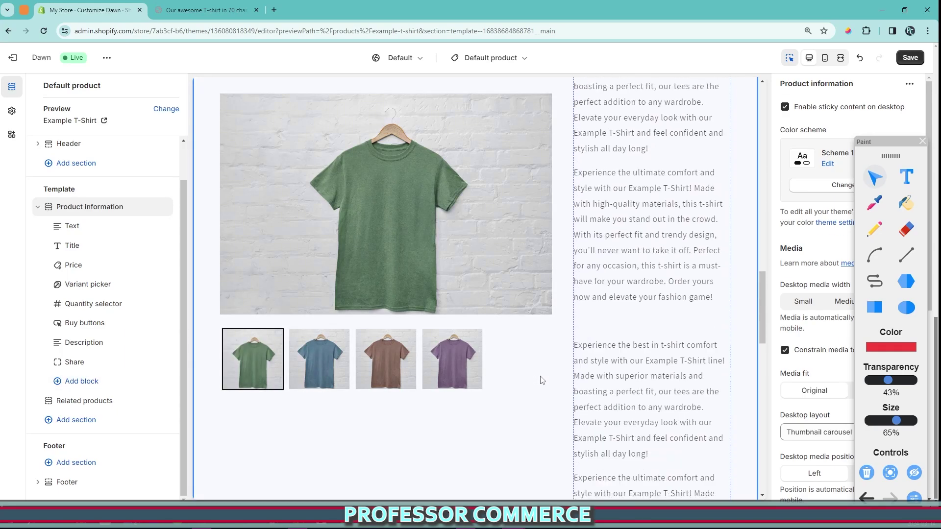
{"action": "scroll", "coordinate": [563, 394], "scroll_direction": "up", "scroll_amount": 10}
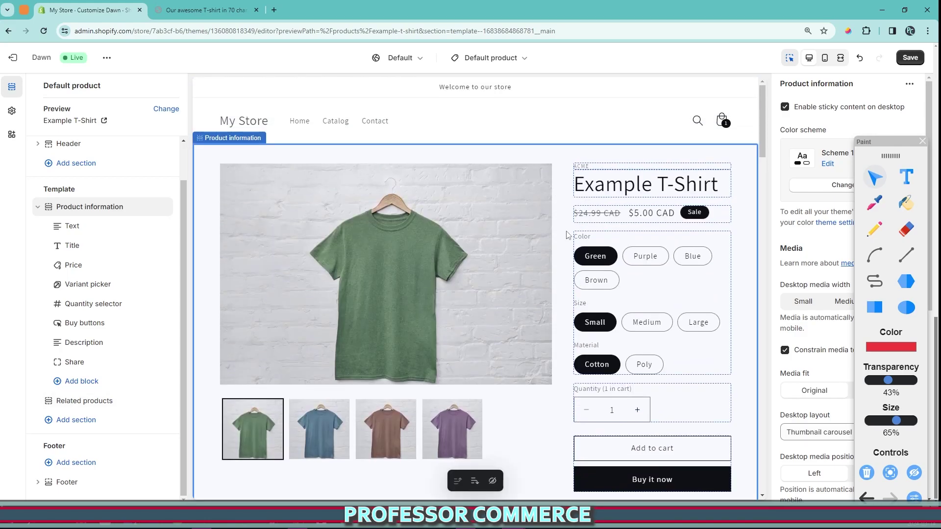
{"action": "scroll", "coordinate": [569, 243], "scroll_direction": "down", "scroll_amount": 5}
{"action": "scroll", "coordinate": [562, 262], "scroll_direction": "down", "scroll_amount": 5}
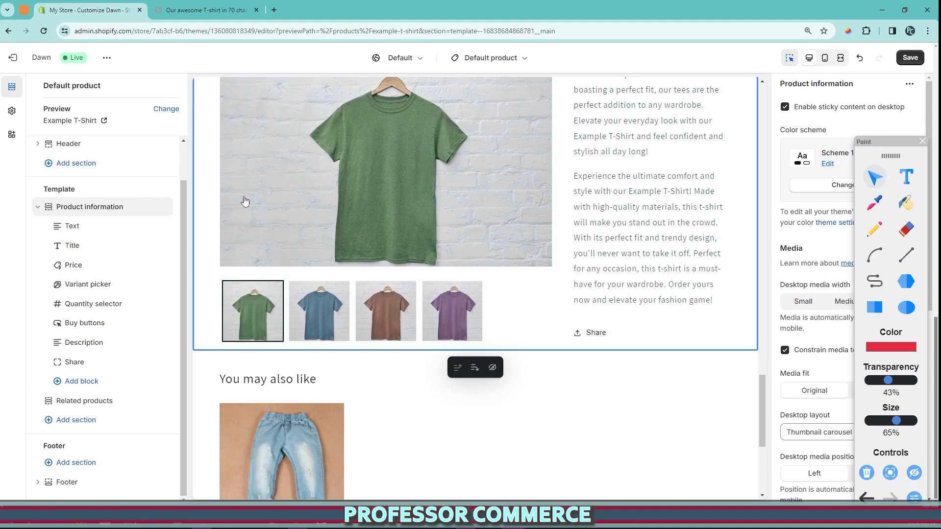
{"action": "scroll", "coordinate": [818, 191], "scroll_direction": "down", "scroll_amount": 5}
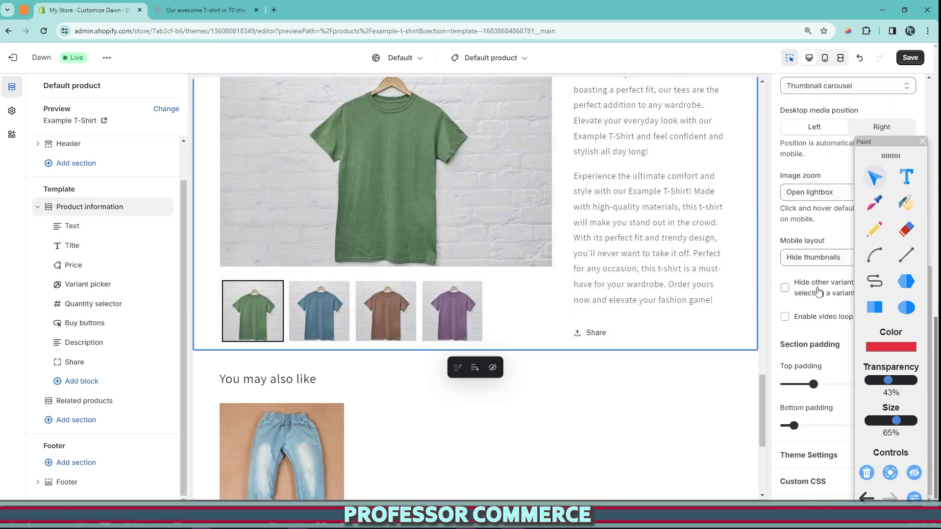
{"action": "scroll", "coordinate": [823, 314], "scroll_direction": "up", "scroll_amount": 5}
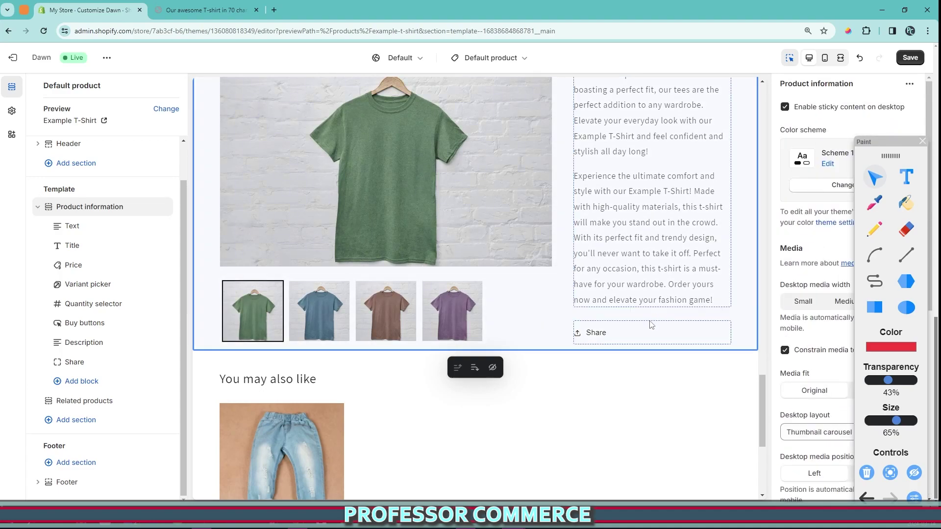
{"action": "scroll", "coordinate": [652, 323], "scroll_direction": "up", "scroll_amount": 10}
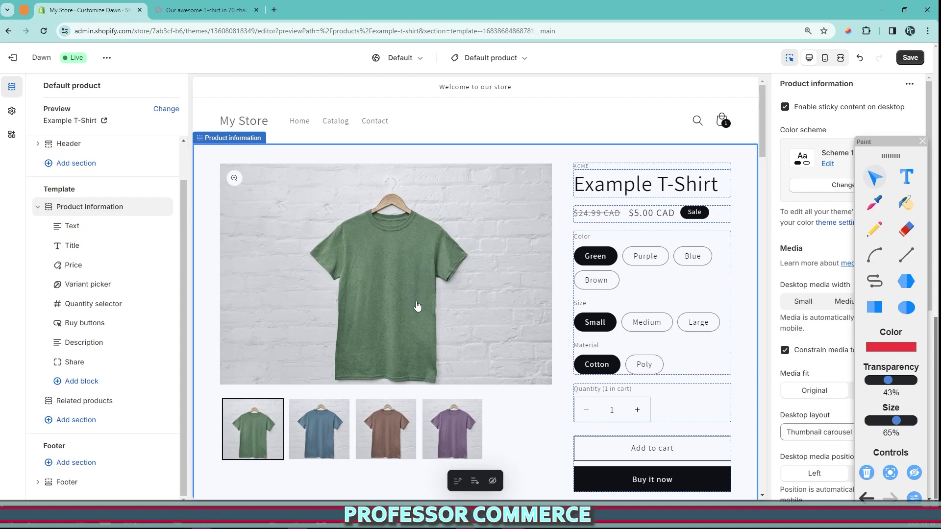
{"action": "scroll", "coordinate": [559, 311], "scroll_direction": "down", "scroll_amount": 5}
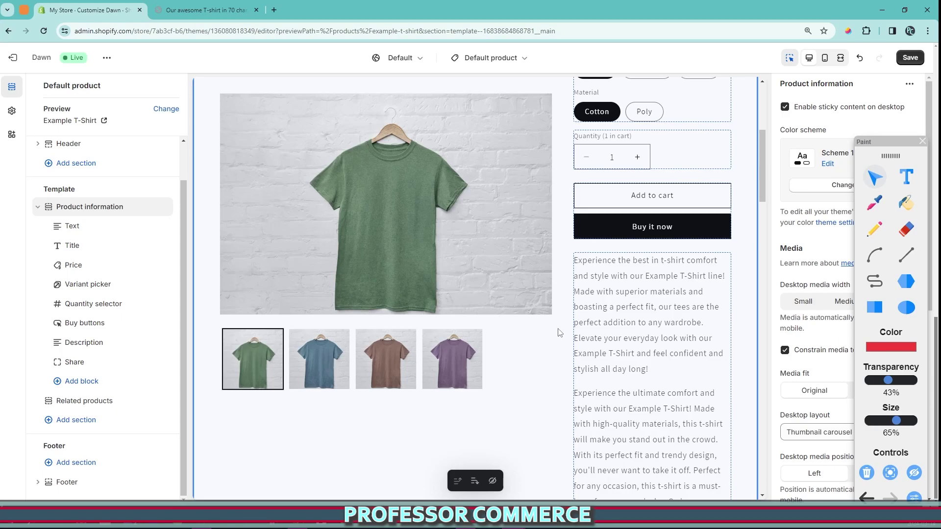
{"action": "scroll", "coordinate": [559, 333], "scroll_direction": "down", "scroll_amount": 5}
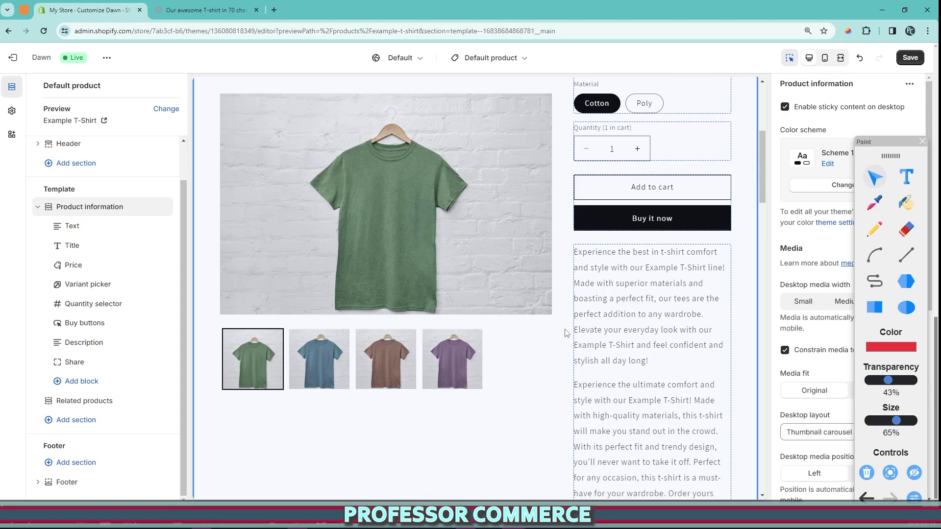
{"action": "scroll", "coordinate": [561, 328], "scroll_direction": "down", "scroll_amount": 10}
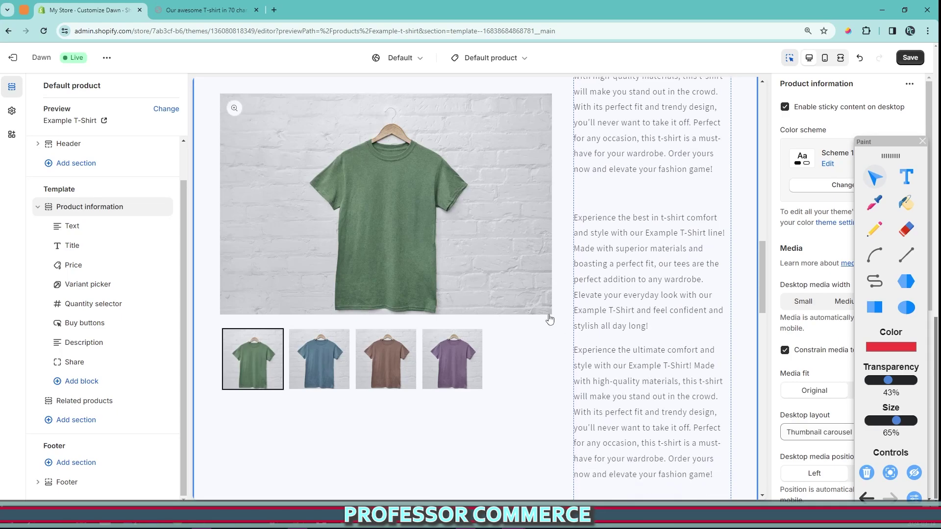